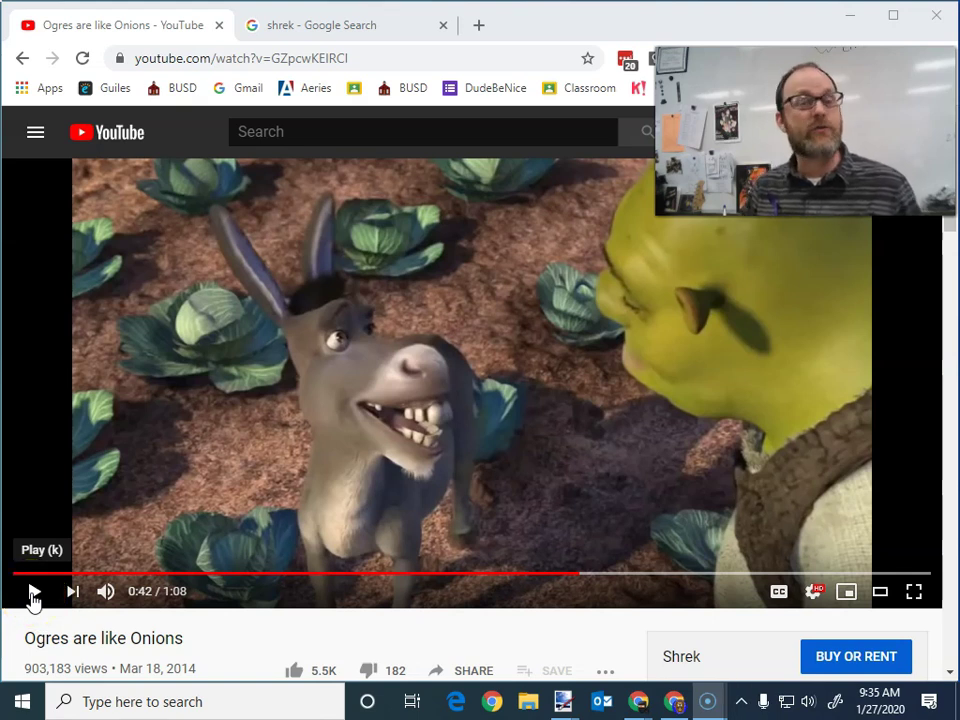
# Play the Ogres are like Onions clip, pause it at 0:57, and bring up the paint.net Shrek poster.
pyautogui.click(33, 597)
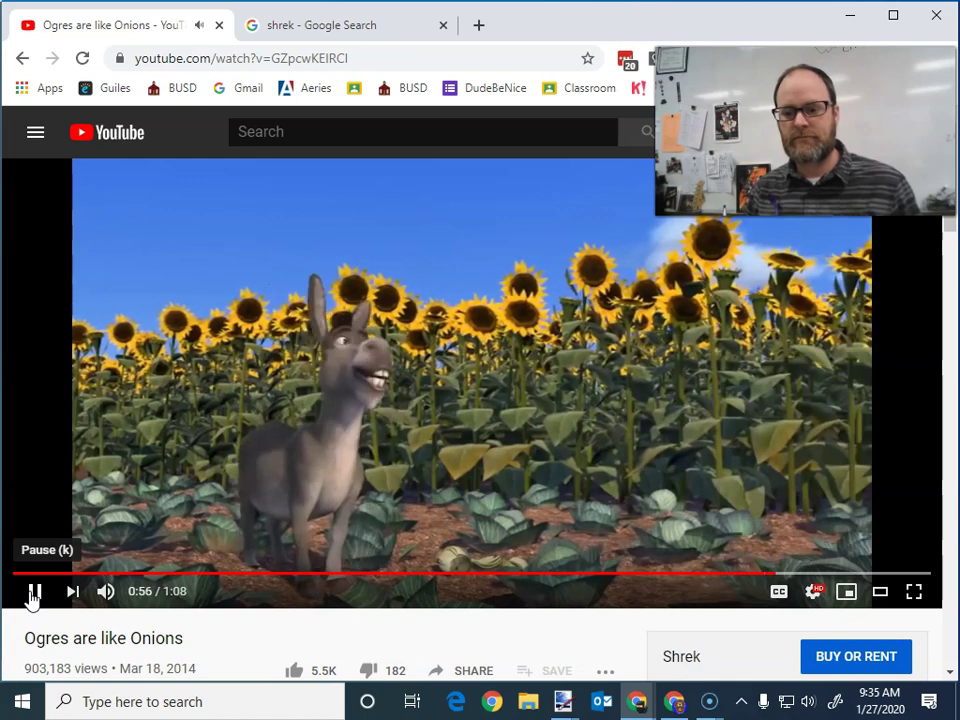
pyautogui.click(776, 308)
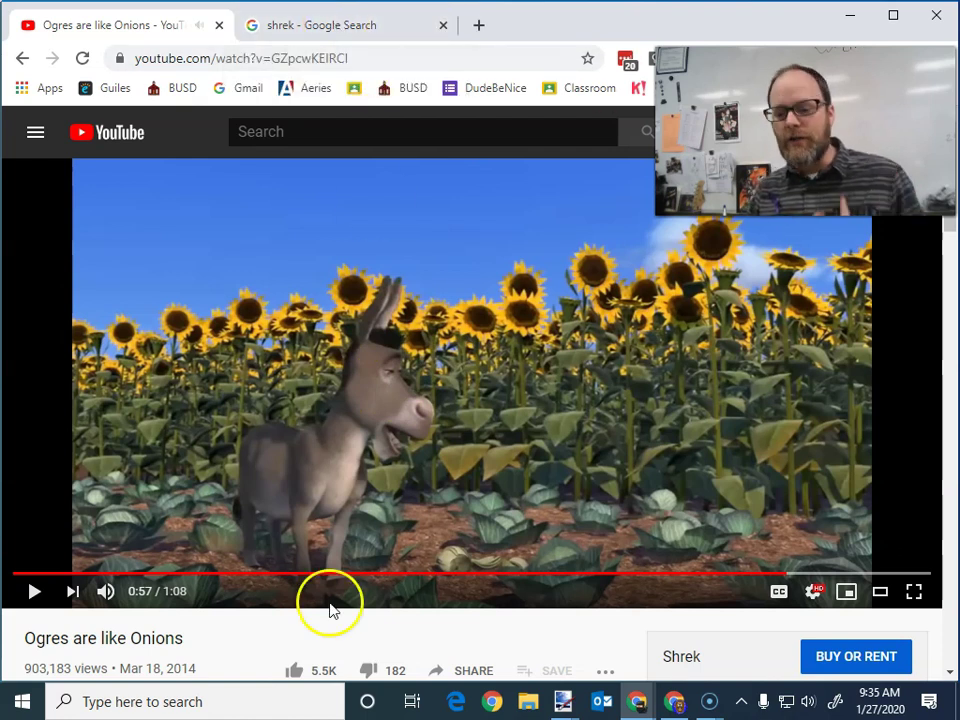
pyautogui.moveTo(563, 701)
pyautogui.click(483, 607)
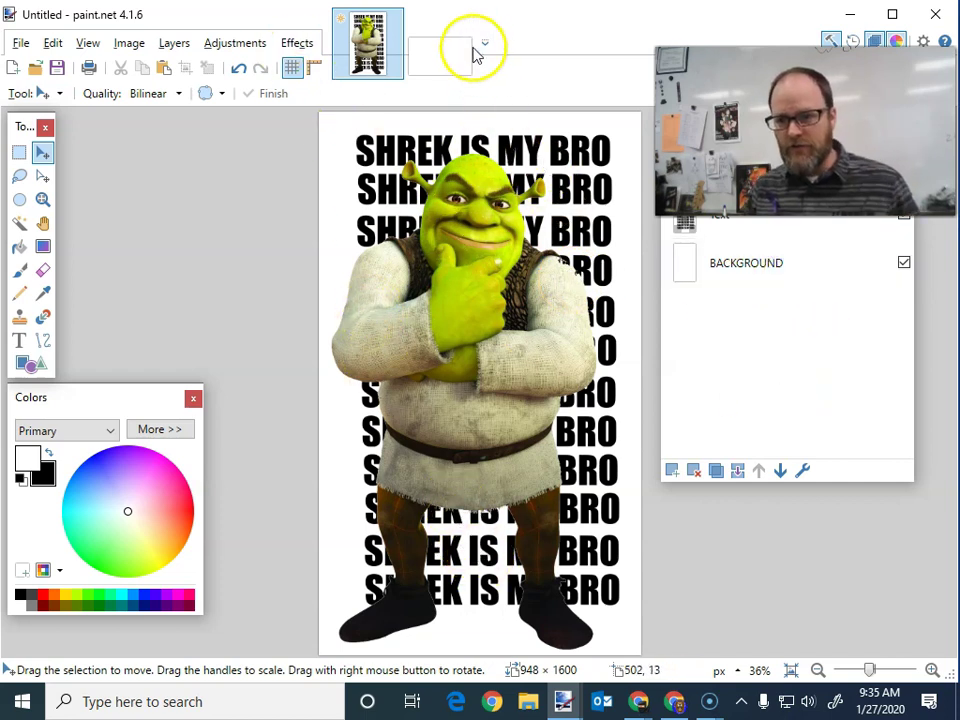
# Create a new blank 795 × 484 image in paint.net.
pyautogui.click(20, 44)
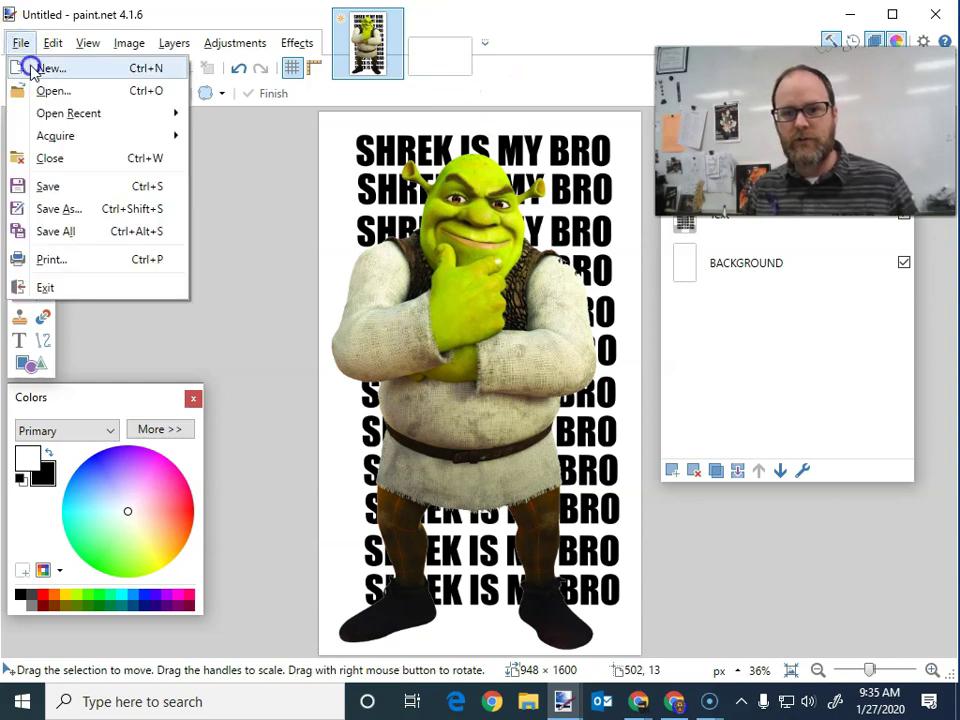
pyautogui.click(30, 66)
pyautogui.click(466, 467)
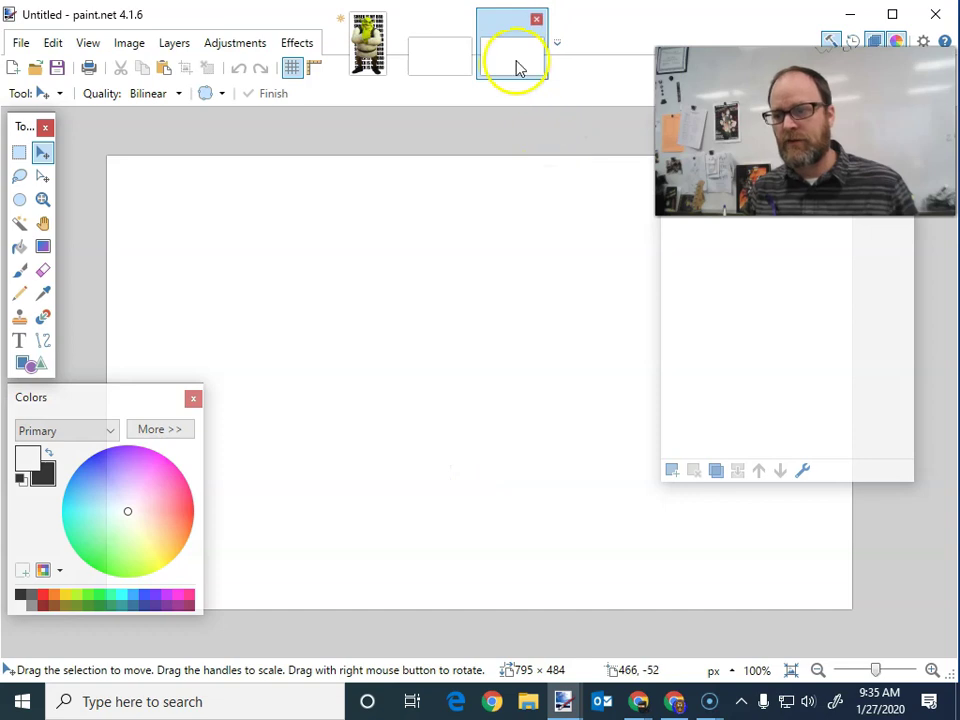
pyautogui.click(637, 701)
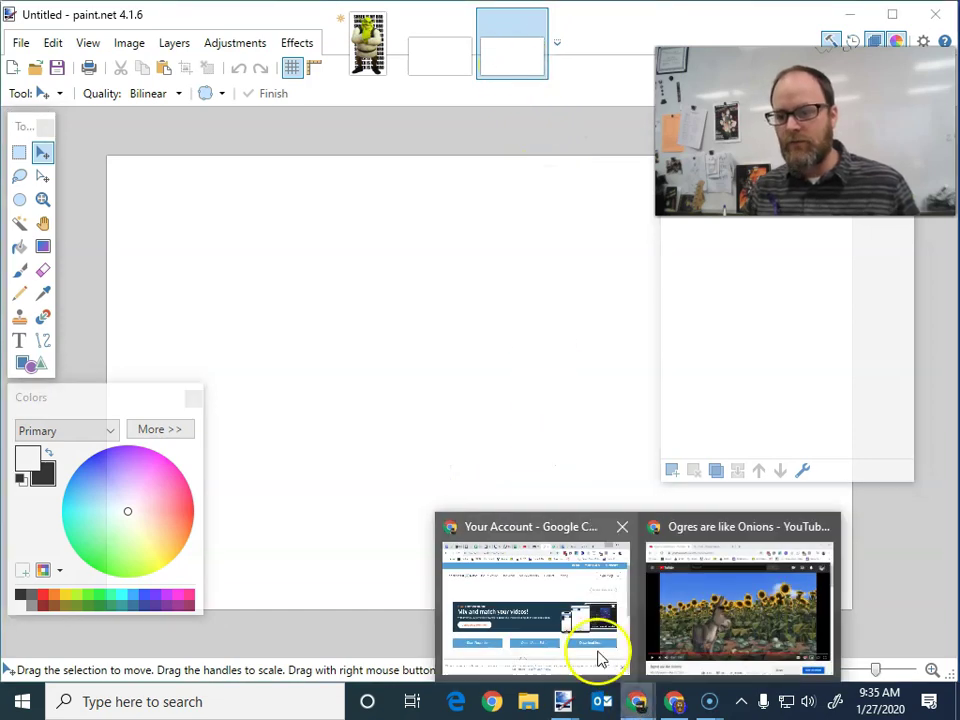
# In the shrek image results, preview the Heroes and villains Wiki Shrek picture.
pyautogui.click(686, 575)
pyautogui.click(318, 30)
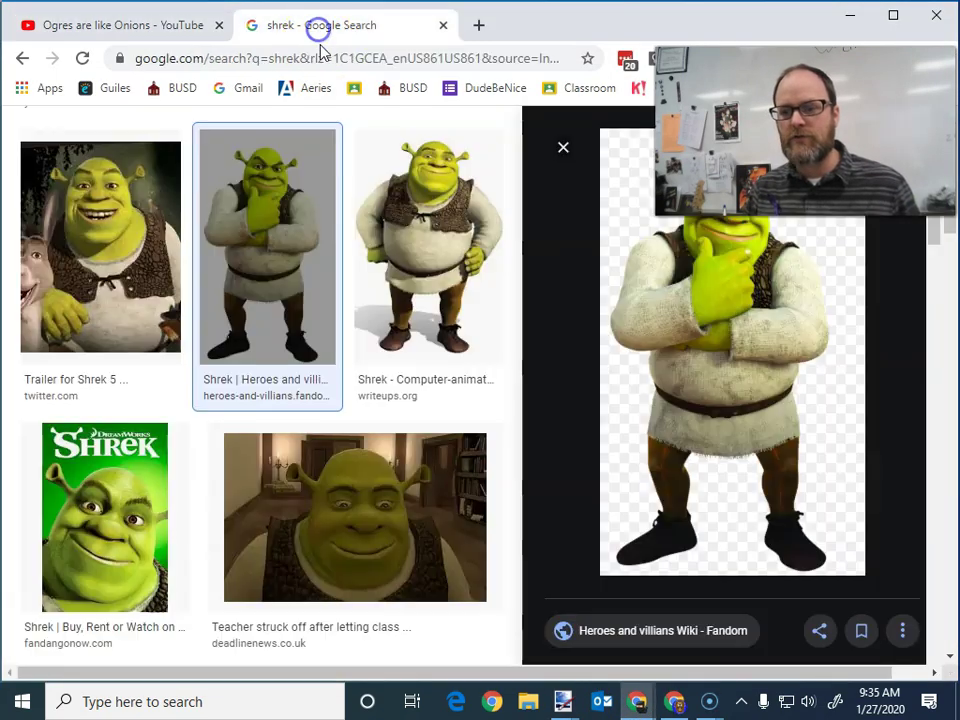
pyautogui.scroll(-5, 460, 225)
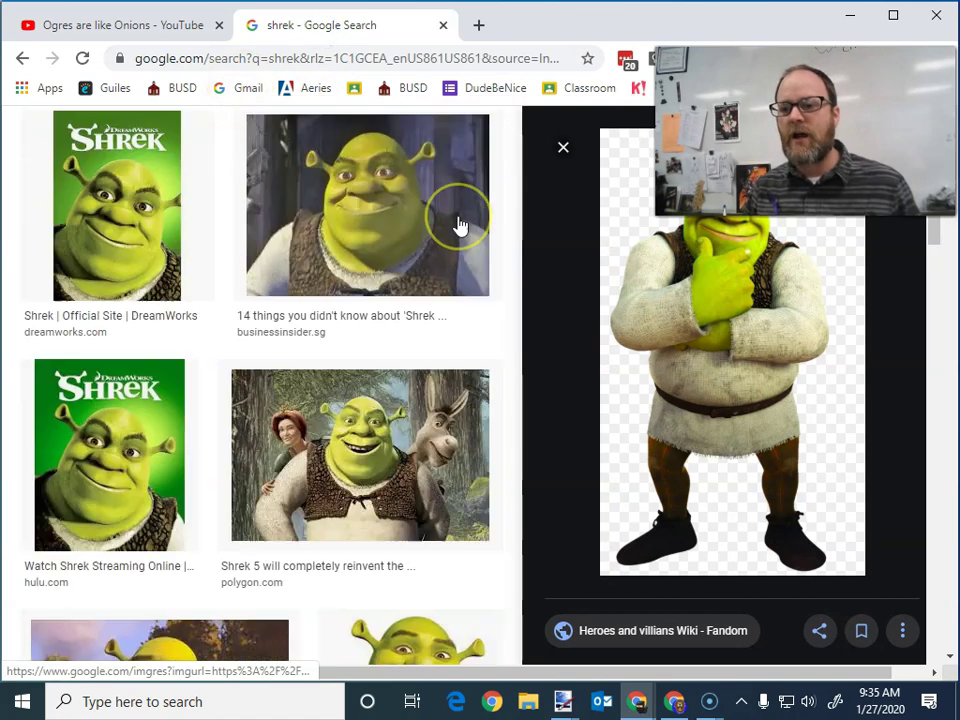
pyautogui.scroll(5, 460, 225)
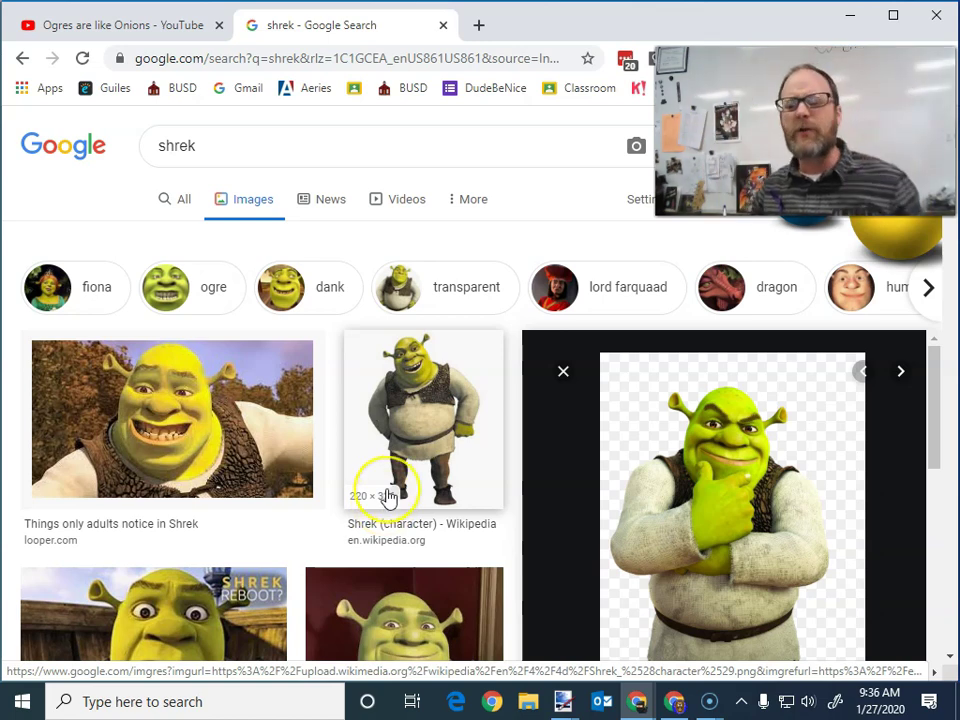
pyautogui.scroll(-9, 388, 497)
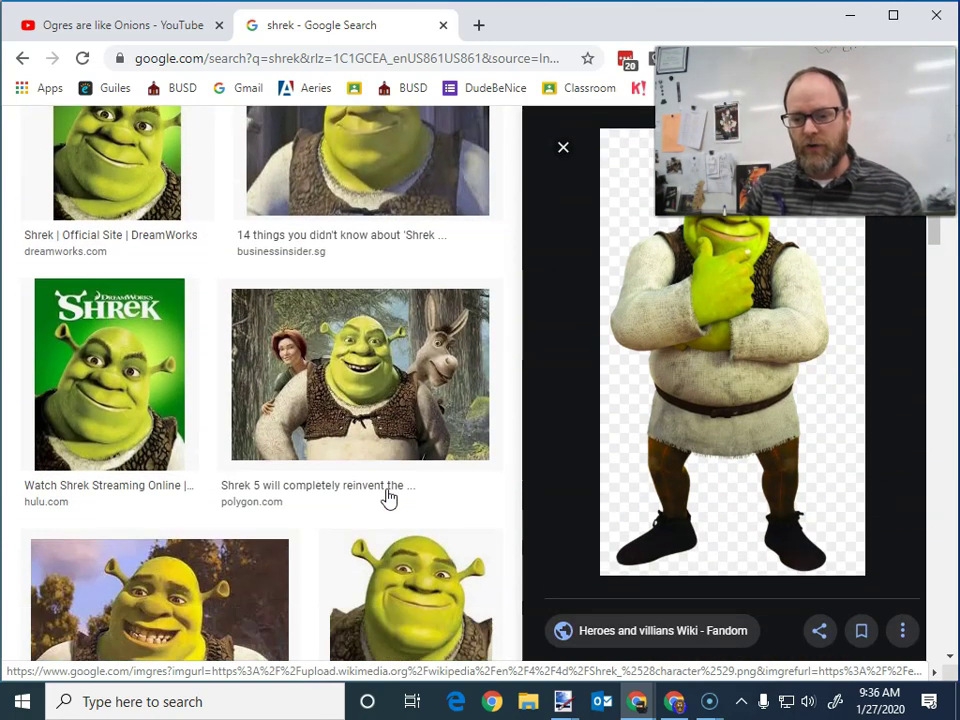
pyautogui.scroll(-10, 388, 497)
pyautogui.click(400, 515)
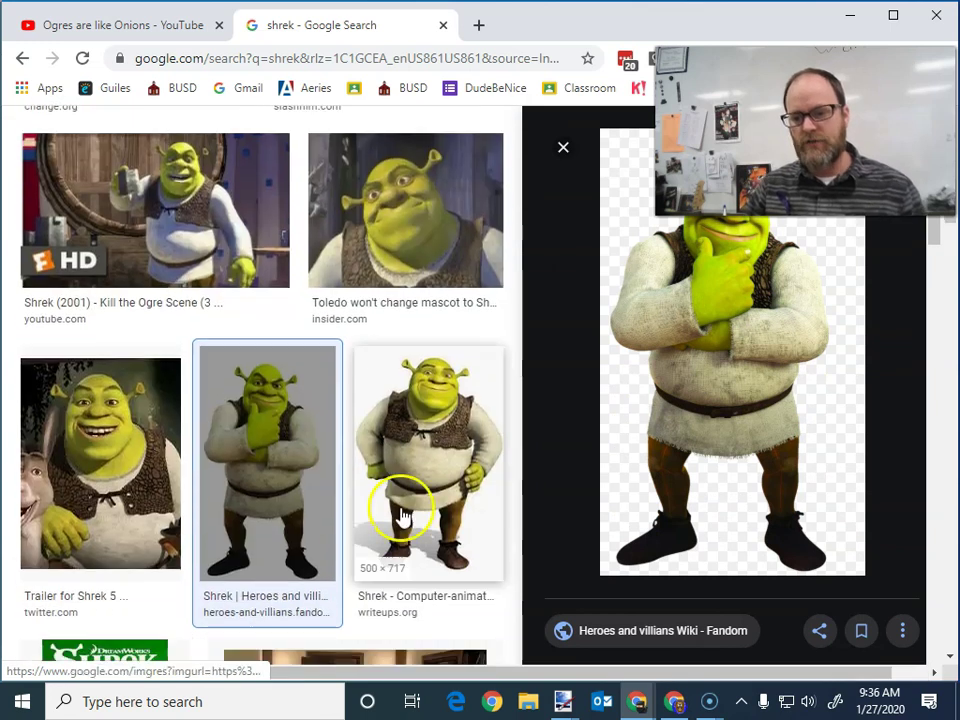
pyautogui.click(268, 487)
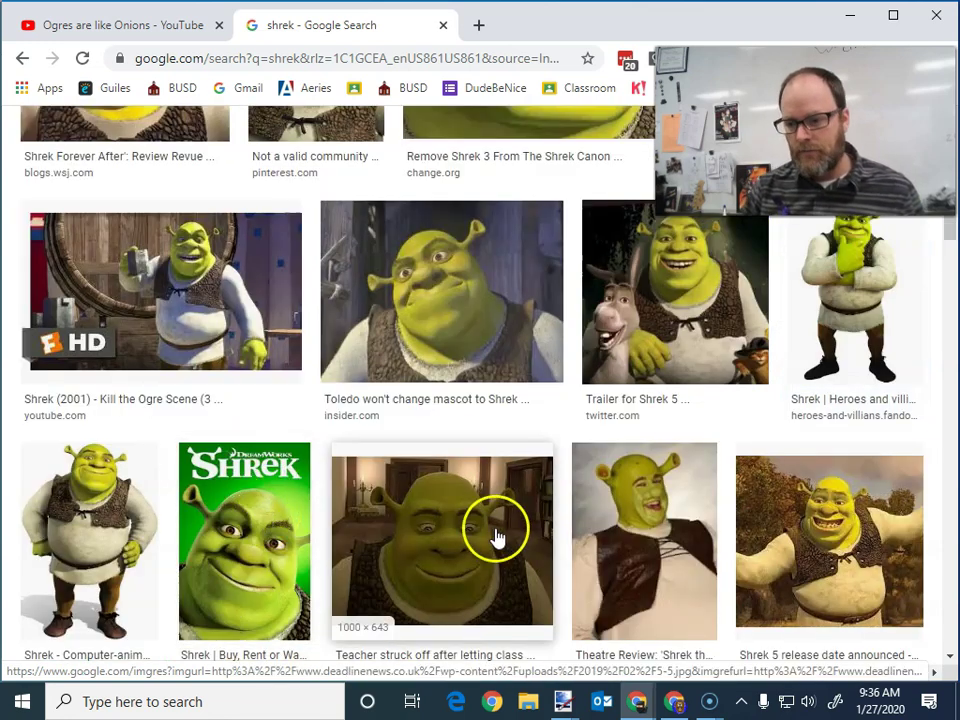
pyautogui.click(846, 332)
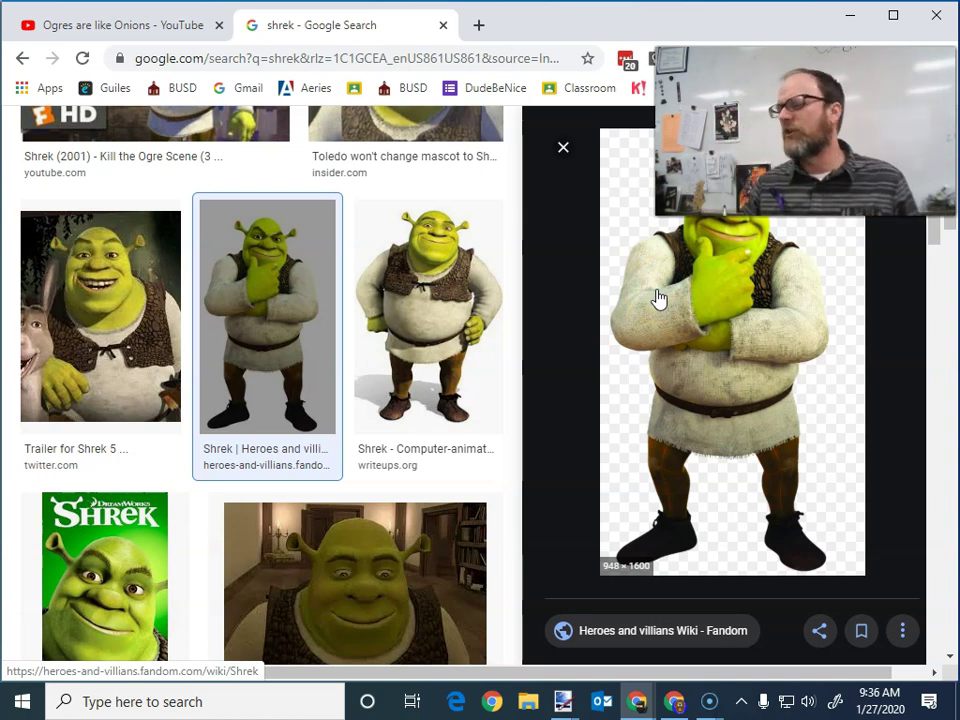
# Copy the 948 × 1600 transparent Shrek cutout to the clipboard.
pyautogui.rightClick(719, 300)
pyautogui.click(553, 489)
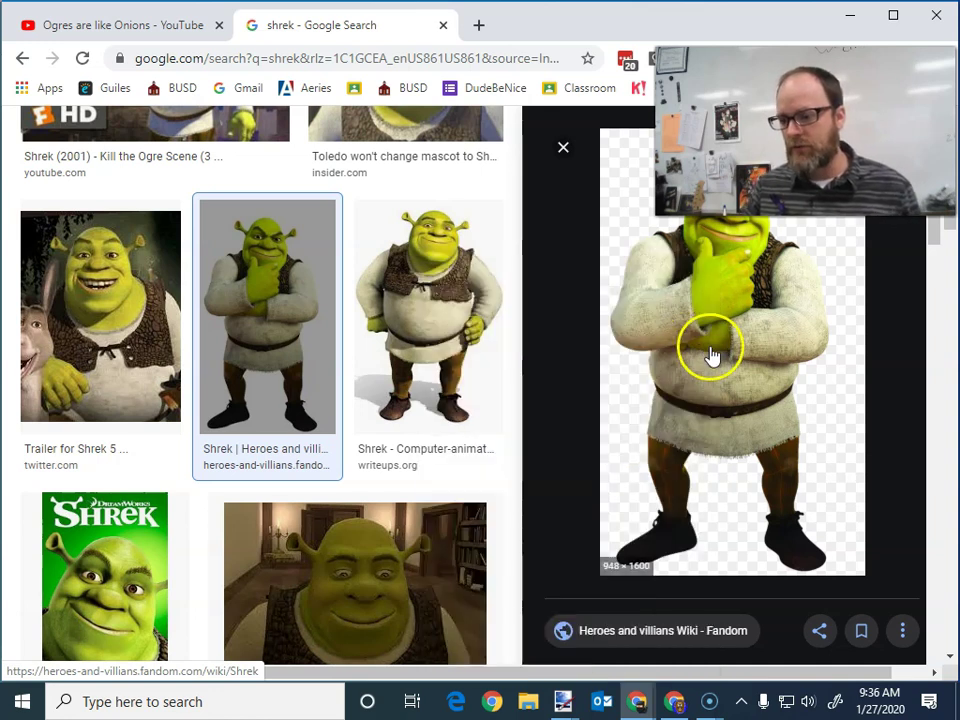
pyautogui.rightClick(711, 355)
pyautogui.click(593, 487)
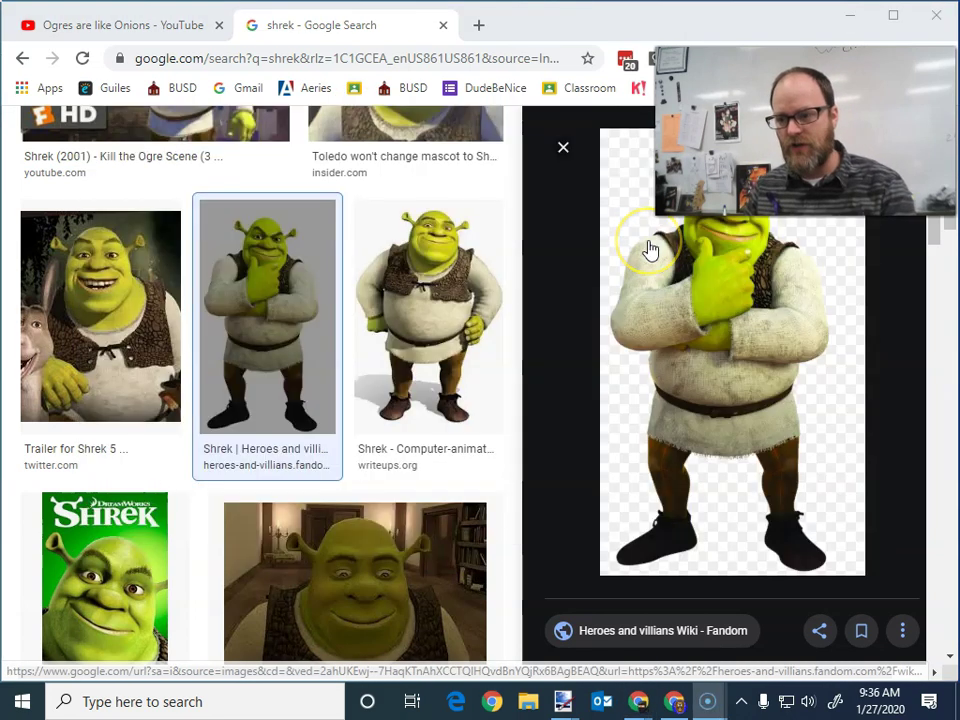
pyautogui.hotkey('alt', 'p')
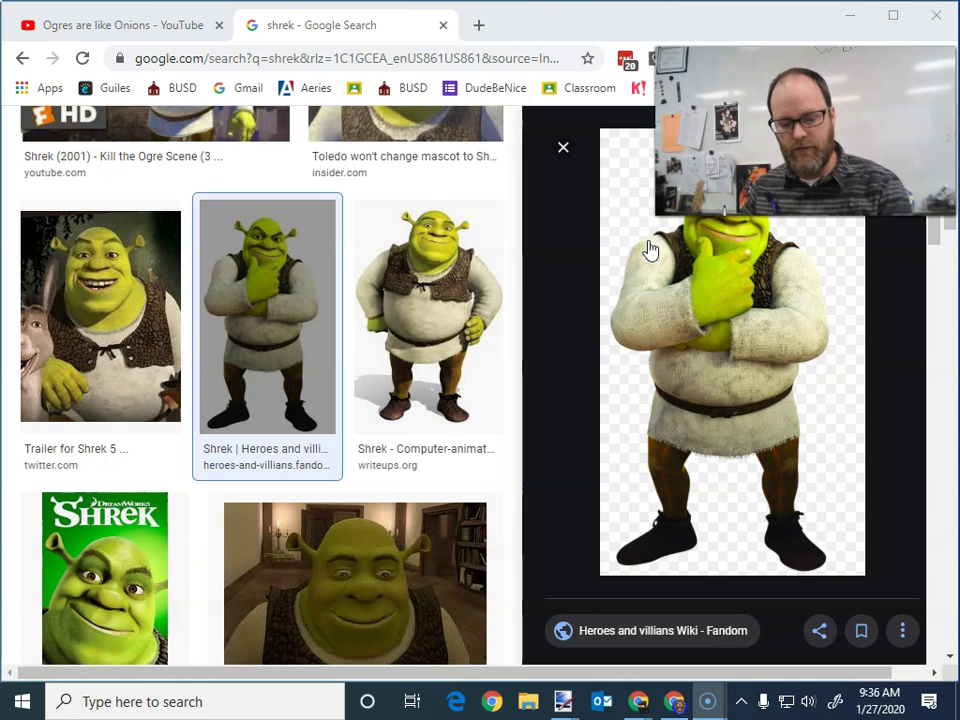
pyautogui.hotkey('alt', 'Tab')
pyautogui.hotkey('alt', 'Tab')
pyautogui.hotkey('alt', 'Tab')
pyautogui.hotkey('alt', 'Tab')
pyautogui.hotkey('alt', 'Tab')
pyautogui.hotkey('alt', 'Tab')
pyautogui.hotkey('alt', 'Tab')
pyautogui.hotkey('alt', 'Tab')
# Paste the Shrek cutout into the blank image, expanding the canvas to 948 × 1600.
pyautogui.click(648, 247)
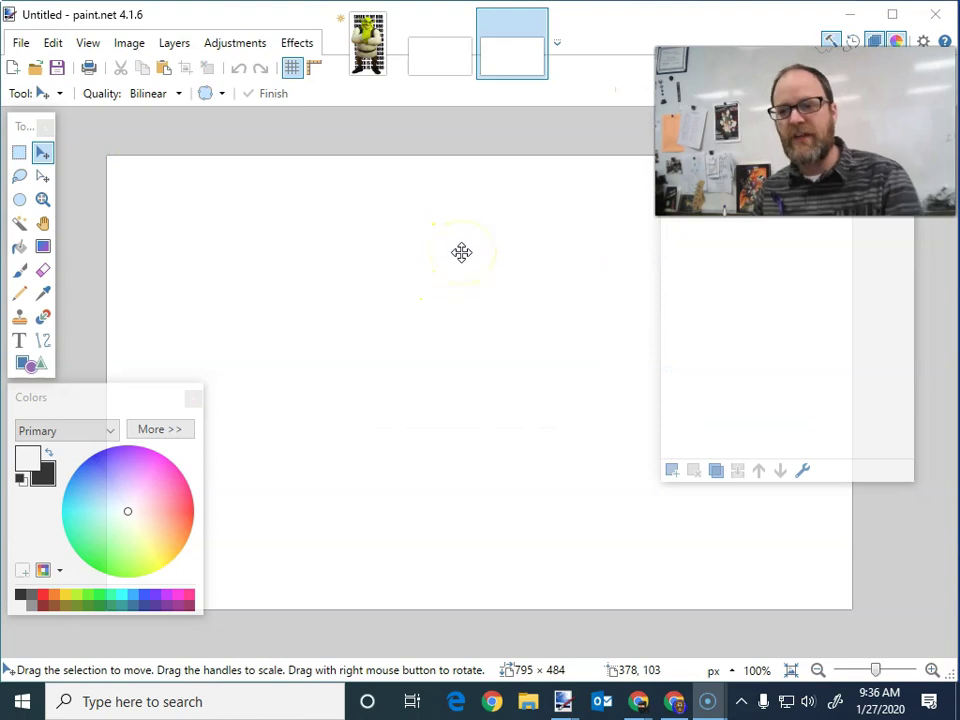
pyautogui.click(479, 248)
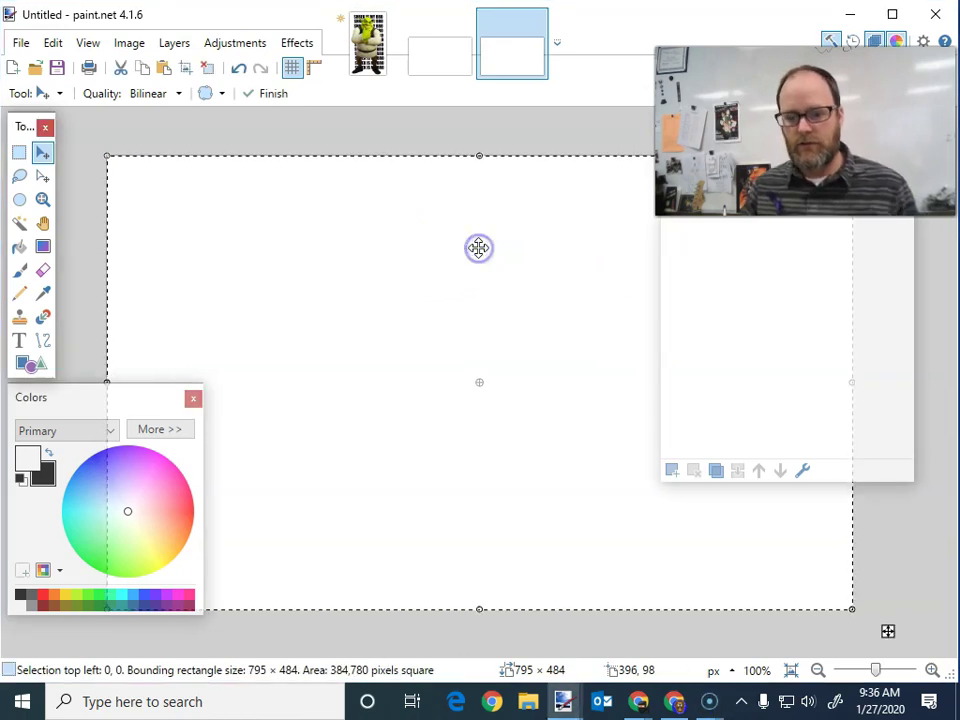
pyautogui.hotkey('ctrl', 'v')
pyautogui.moveTo(413, 293)
pyautogui.mouseDown()
pyautogui.moveTo(437, 186)
pyautogui.moveTo(432, 291)
pyautogui.mouseUp()
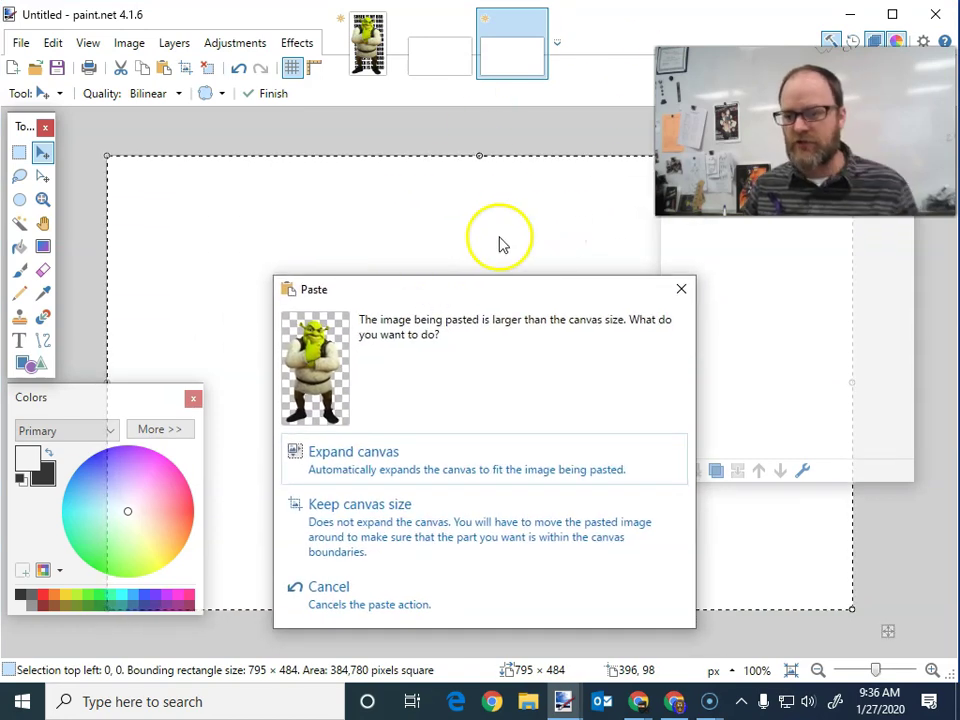
pyautogui.click(386, 470)
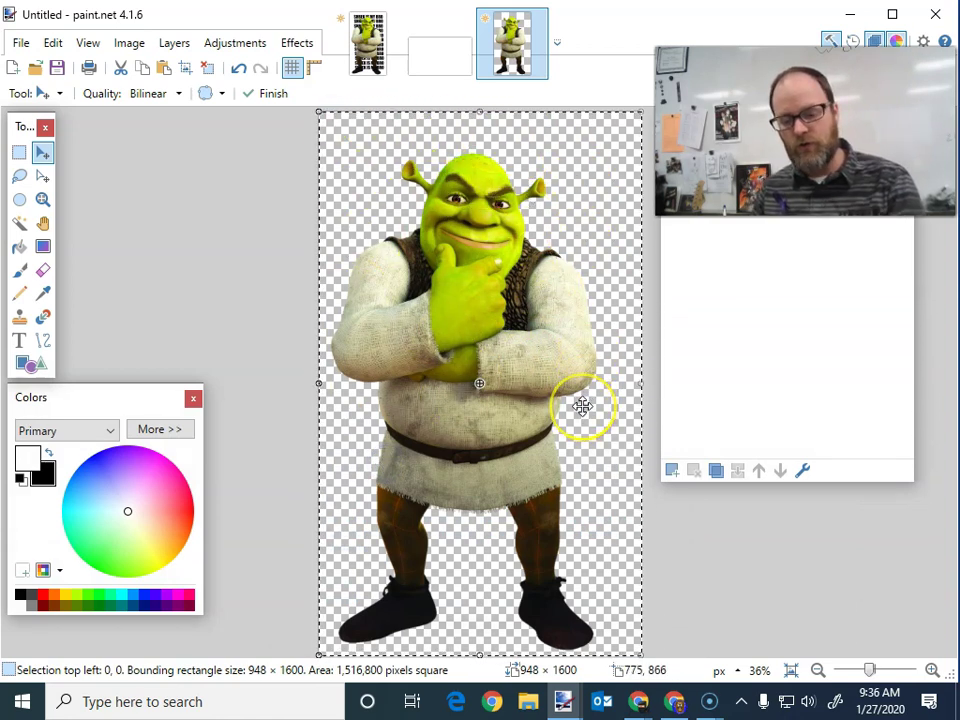
pyautogui.hotkey('ctrl', 'd')
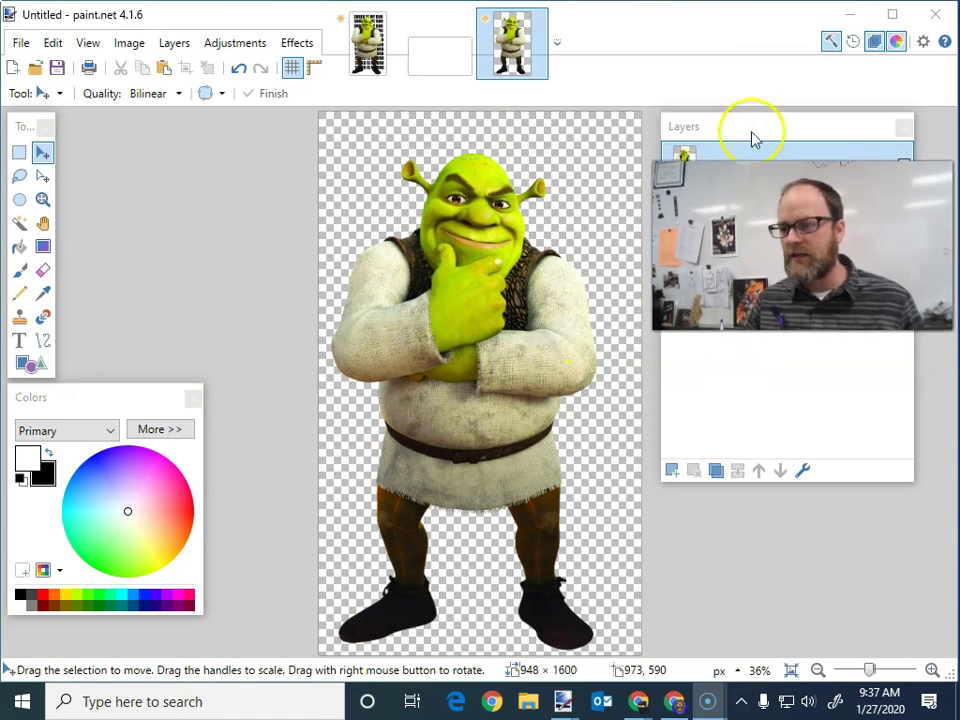
# Dock the Layers window beside Tools and toggle panels, keeping the colour wheel visible.
pyautogui.click(750, 128)
pyautogui.moveTo(750, 128); pyautogui.dragTo(189, 130)
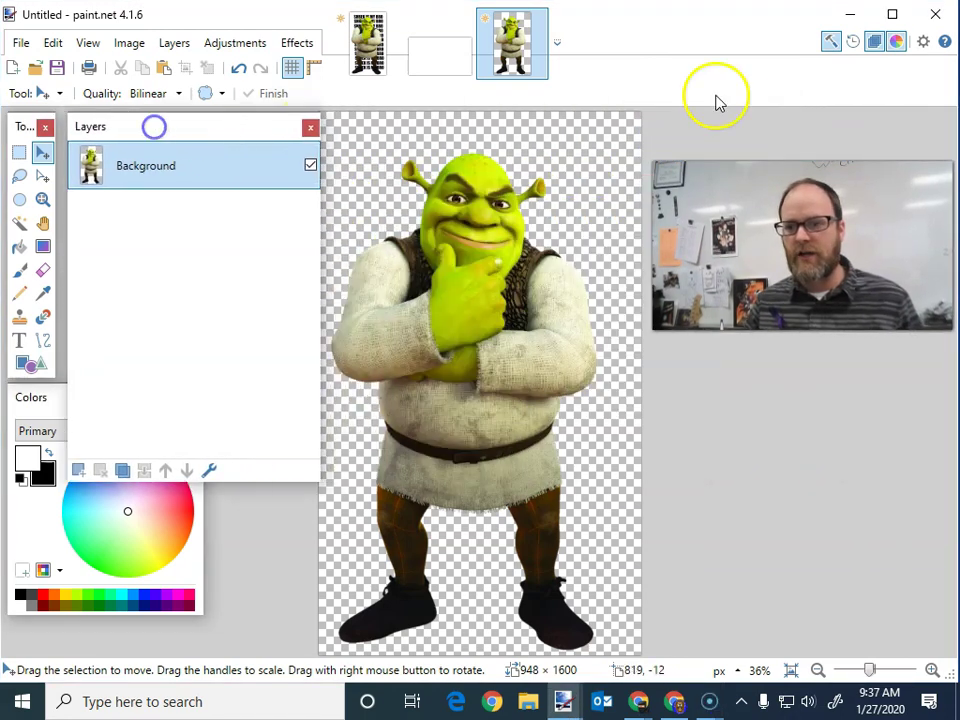
pyautogui.click(873, 42)
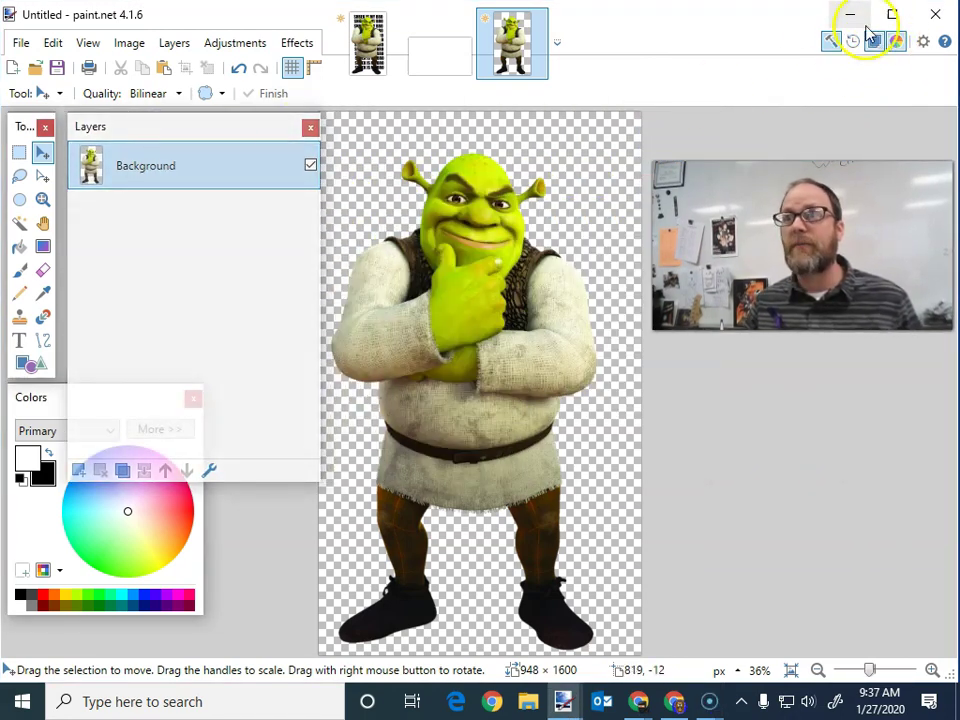
pyautogui.click(831, 42)
pyautogui.click(831, 42)
pyautogui.click(869, 44)
pyautogui.click(876, 44)
pyautogui.click(850, 41)
pyautogui.click(853, 40)
pyautogui.click(895, 42)
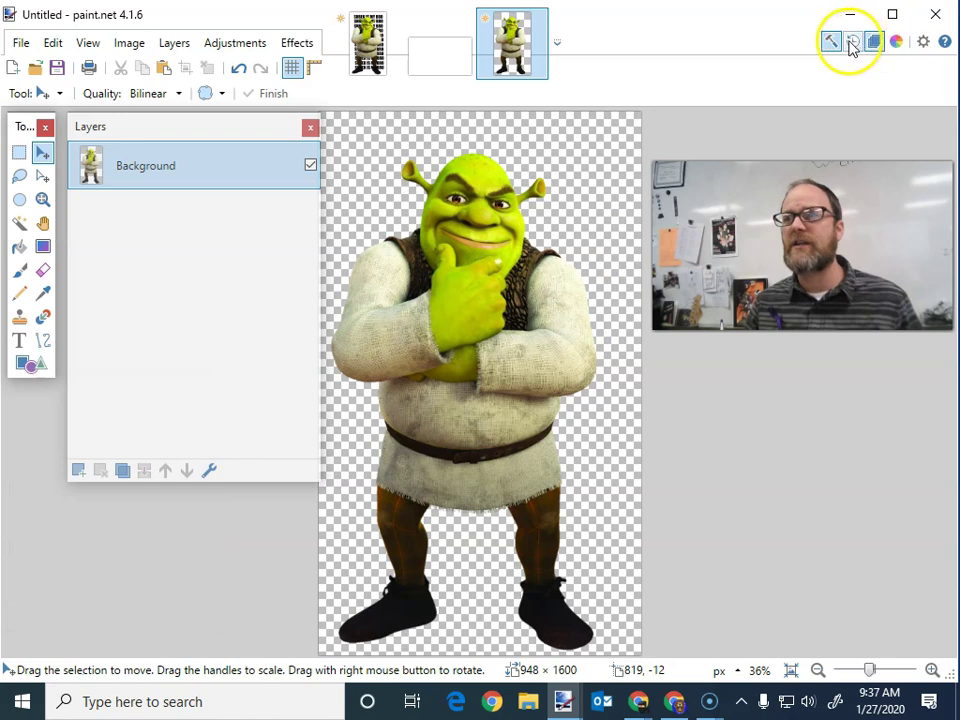
pyautogui.click(896, 44)
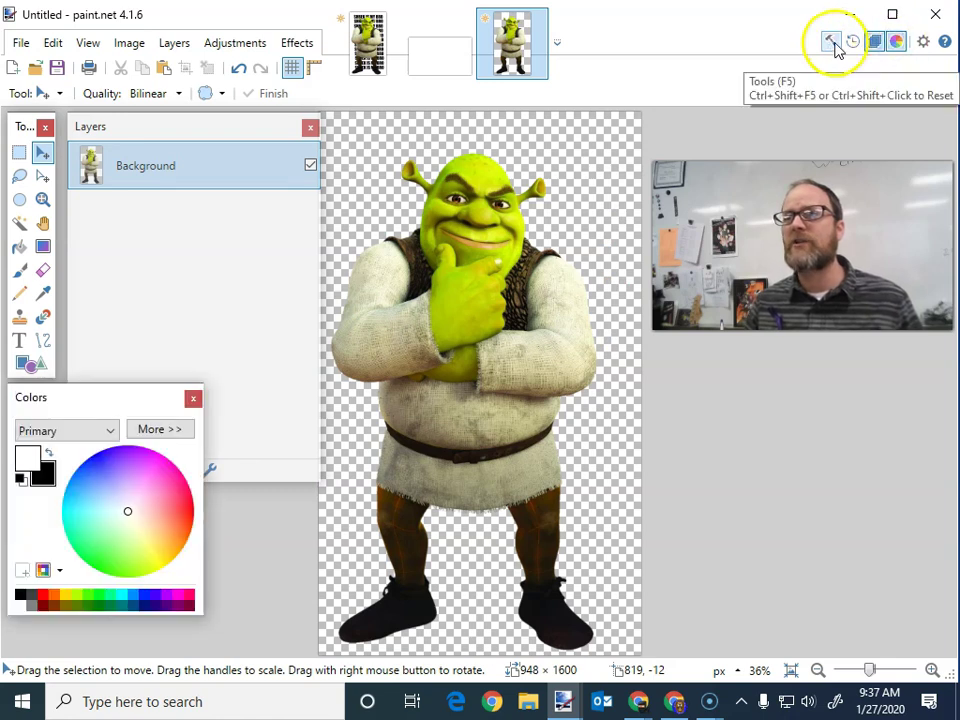
# Nudge and resize the Layers window into its final position.
pyautogui.moveTo(236, 126); pyautogui.dragTo(280, 127)
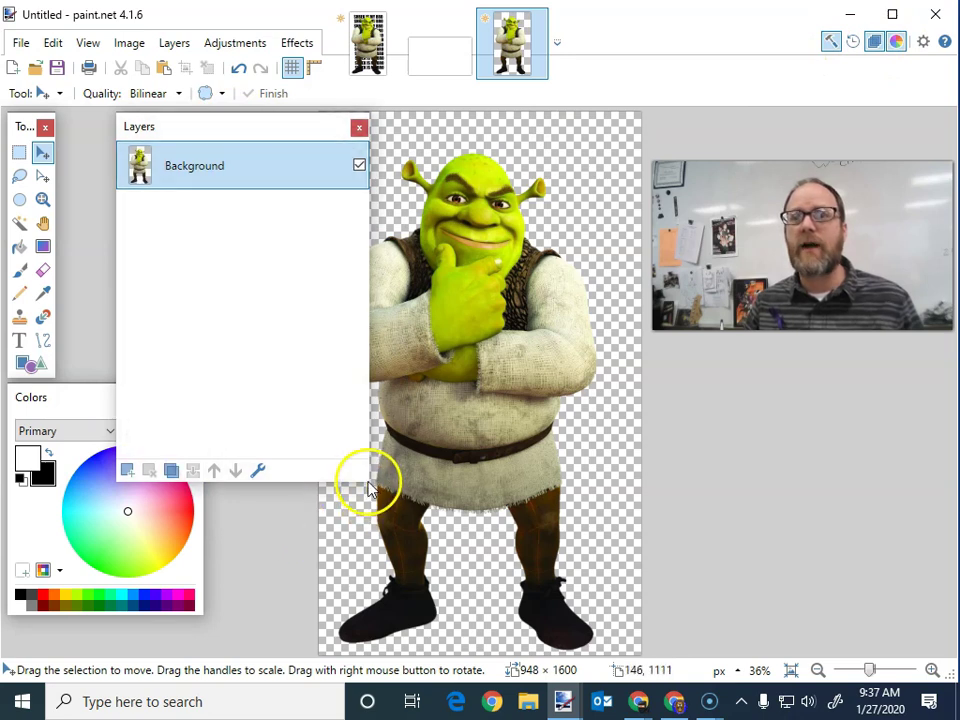
pyautogui.moveTo(368, 486); pyautogui.dragTo(332, 512)
pyautogui.moveTo(235, 138); pyautogui.dragTo(223, 133)
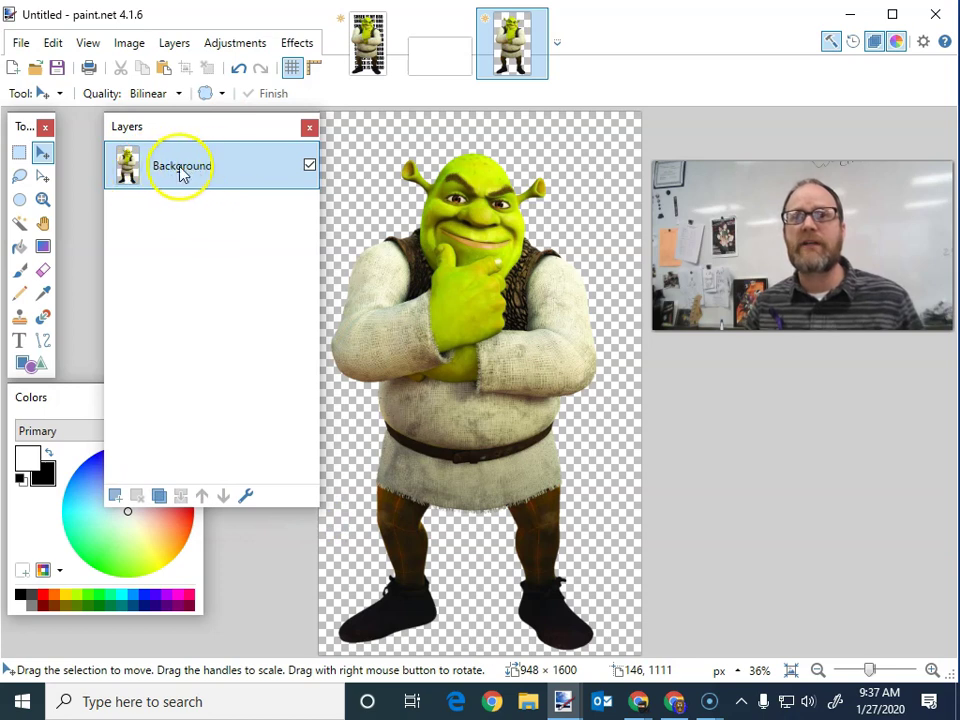
pyautogui.doubleClick(197, 175)
pyautogui.moveTo(465, 255); pyautogui.dragTo(417, 203)
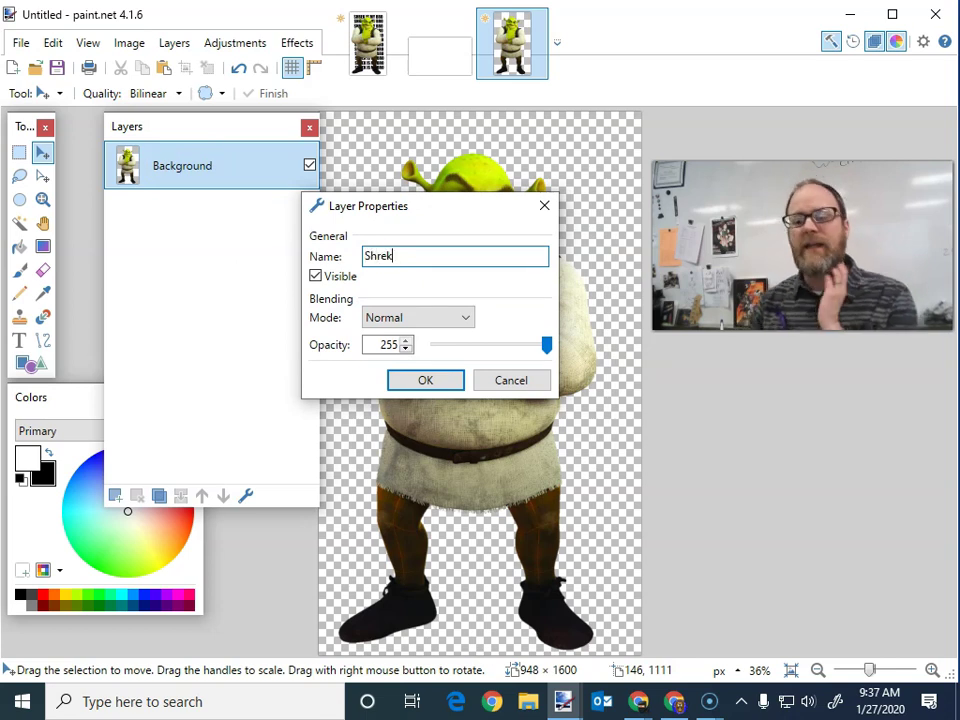
pyautogui.click(425, 380)
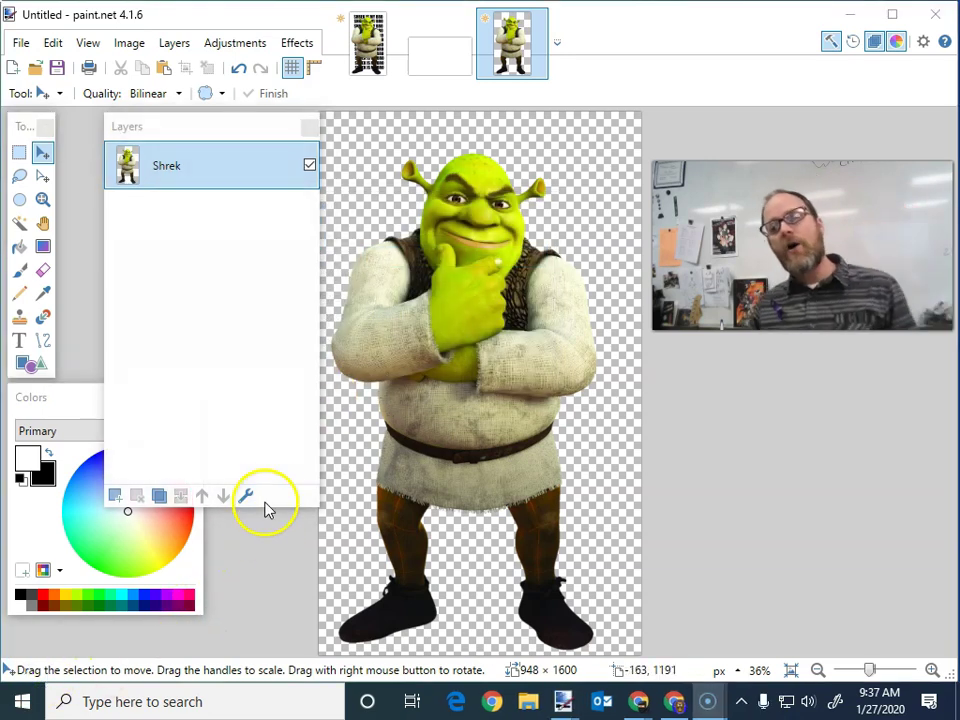
pyautogui.moveTo(211, 126)
pyautogui.mouseDown()
pyautogui.moveTo(261, 139)
pyautogui.moveTo(207, 122)
pyautogui.mouseUp()
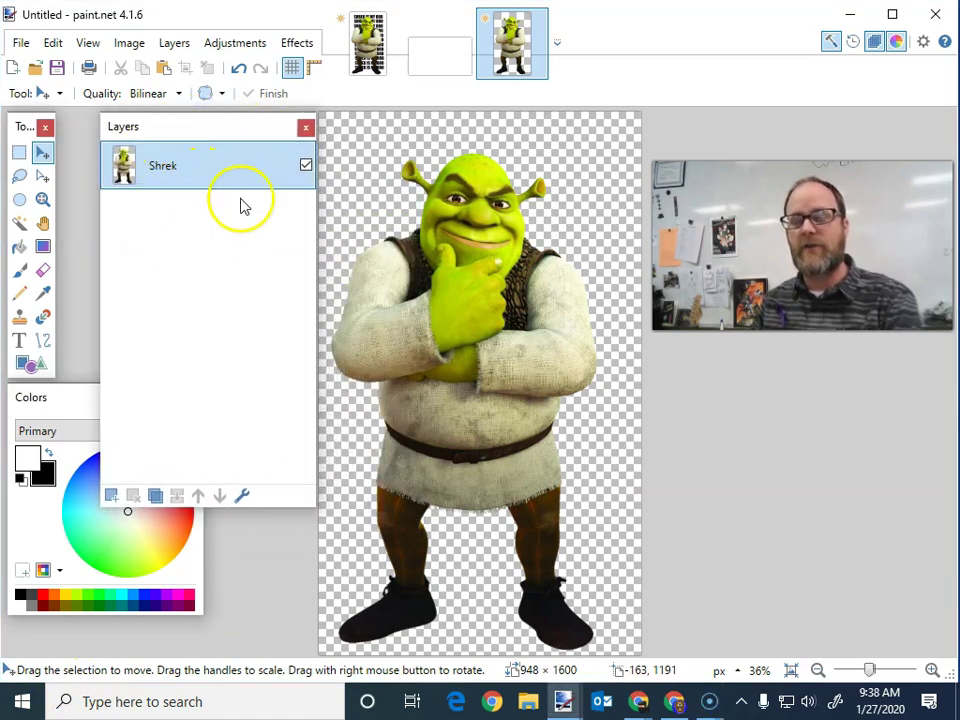
# Fill the transparent area around Shrek with white using the Paint Bucket.
pyautogui.click(19, 246)
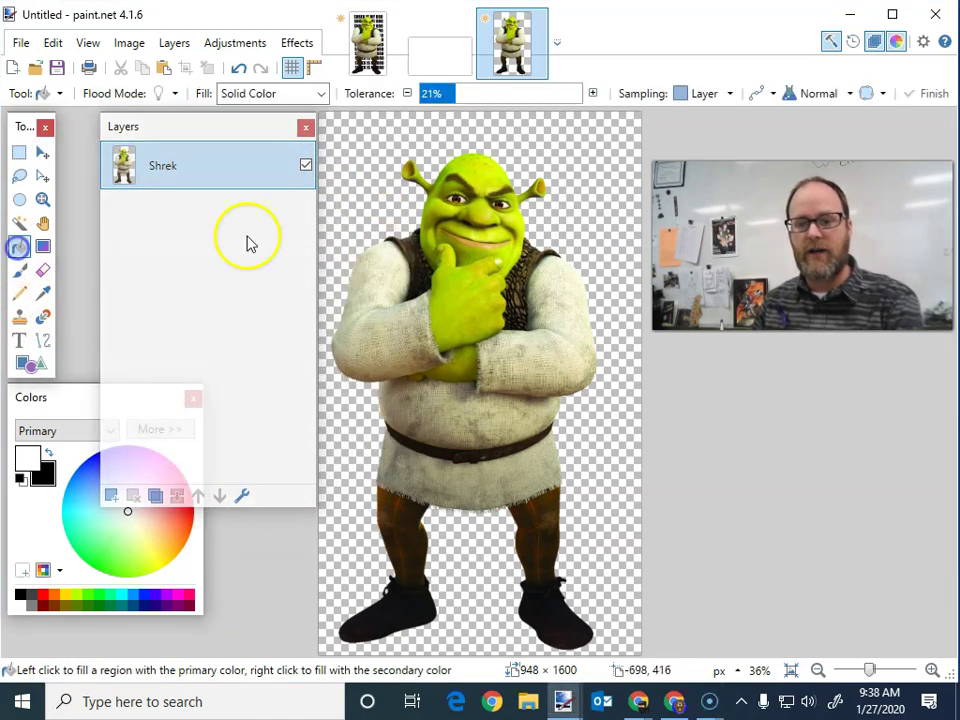
pyautogui.click(356, 140)
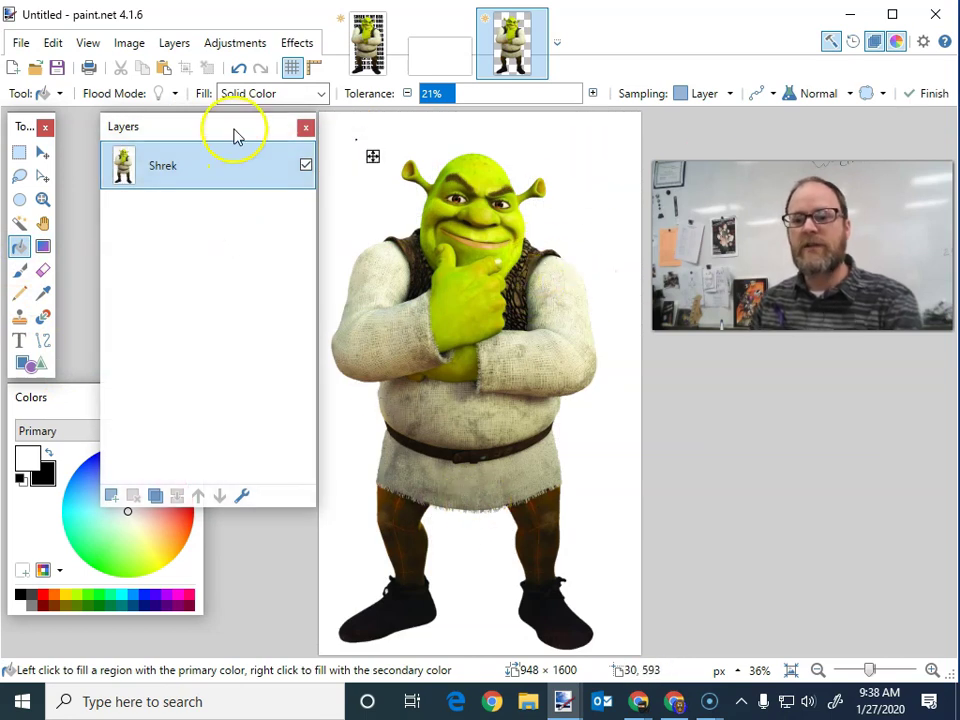
pyautogui.moveTo(235, 135); pyautogui.dragTo(202, 135)
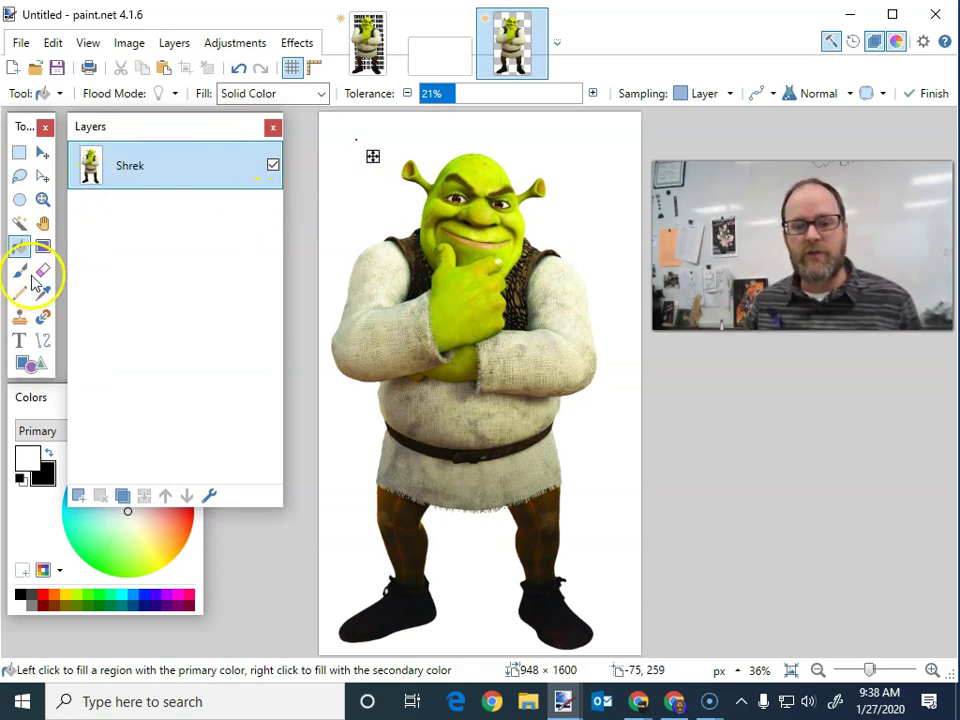
pyautogui.click(20, 224)
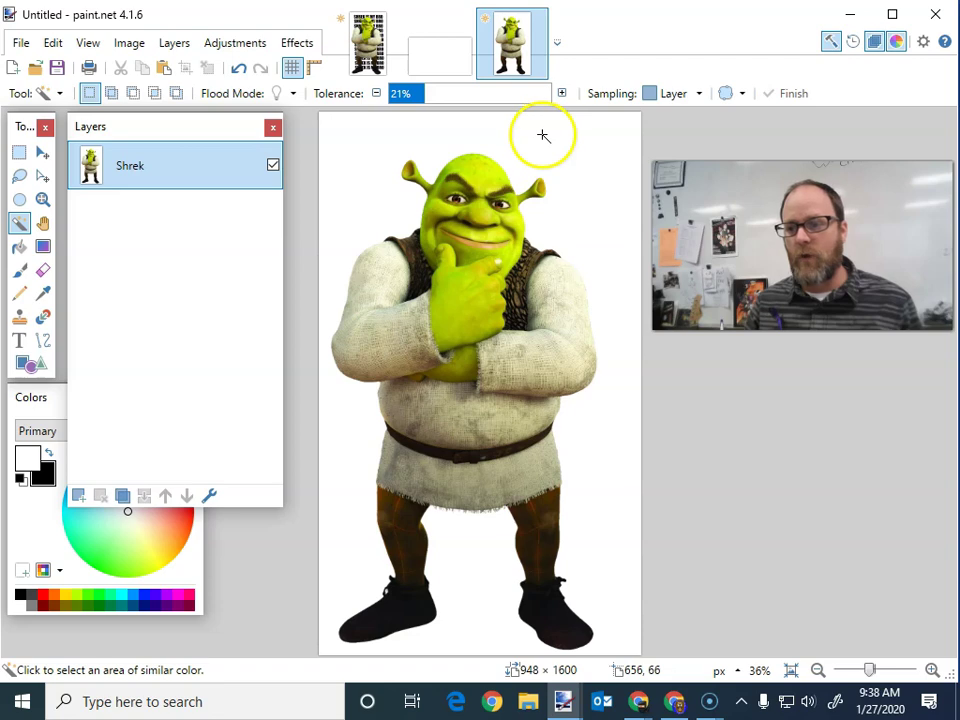
# Delete the white background at 45% Magic Wand tolerance, then undo since the shirt was lost.
pyautogui.click(543, 135)
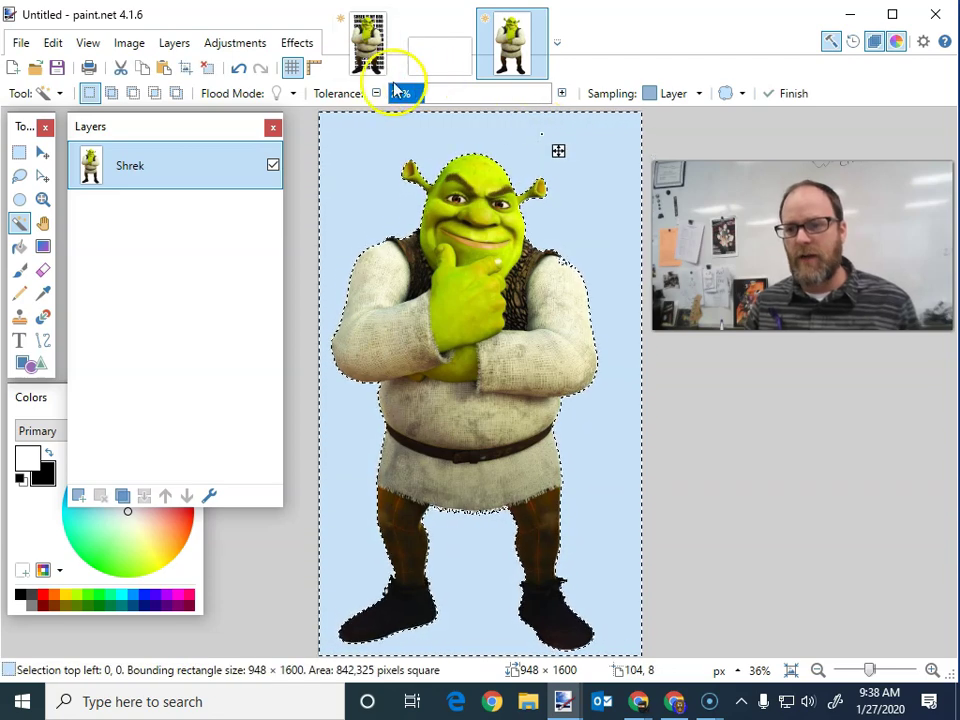
pyautogui.moveTo(457, 103)
pyautogui.mouseDown()
pyautogui.moveTo(484, 92)
pyautogui.moveTo(472, 93)
pyautogui.mouseUp()
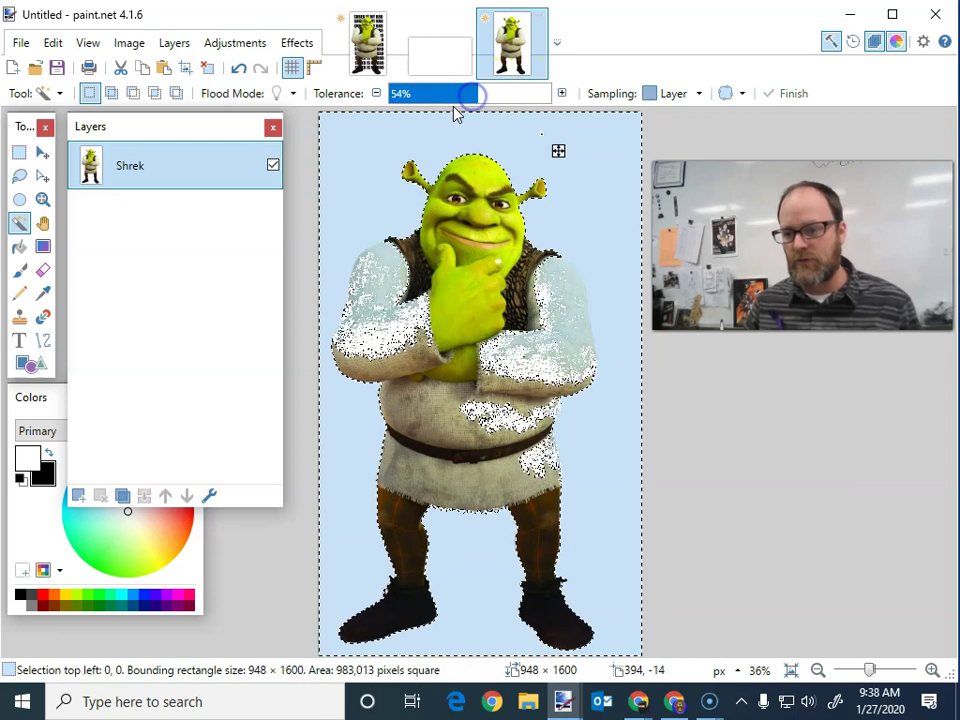
pyautogui.press('Delete')
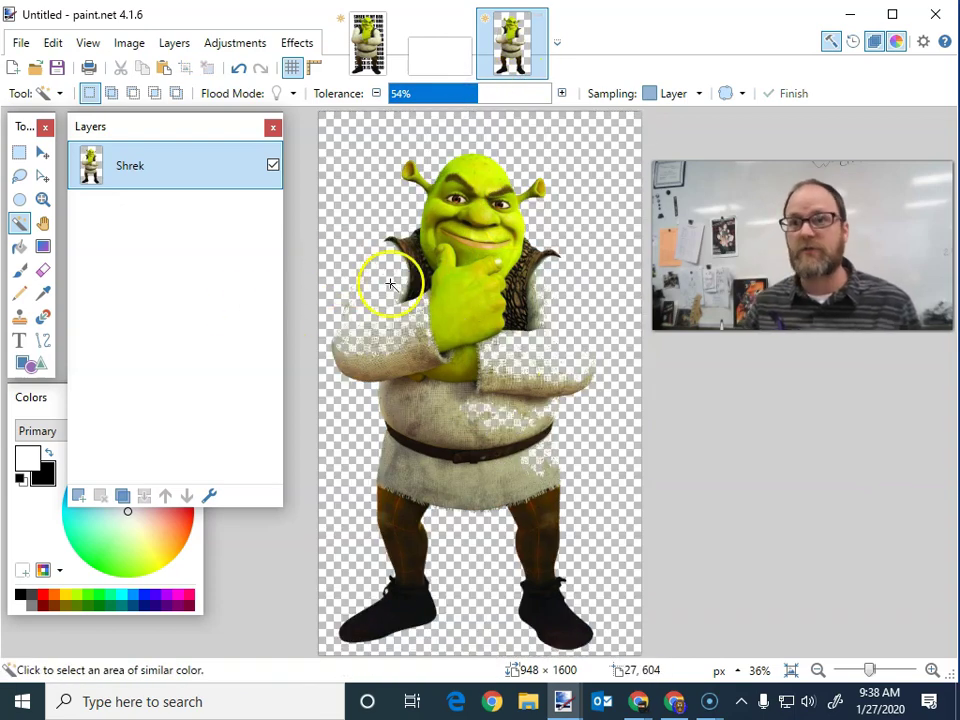
pyautogui.hotkey('ctrl', 'z')
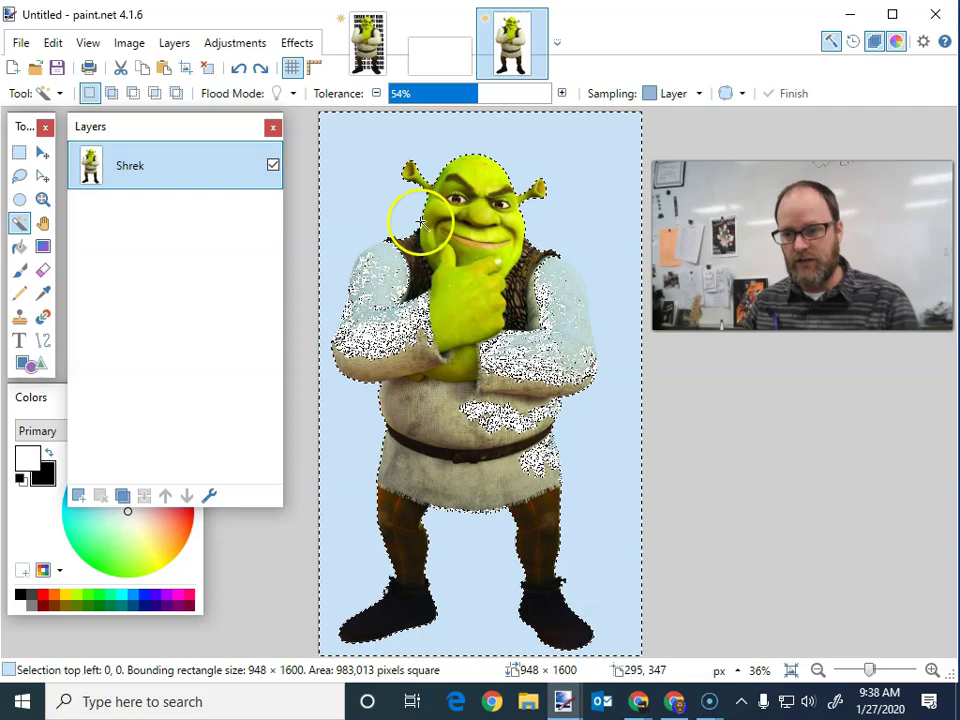
# Reselect the white background at 20% tolerance and delete it, keeping Shrek's shirt.
pyautogui.moveTo(465, 97); pyautogui.dragTo(434, 94)
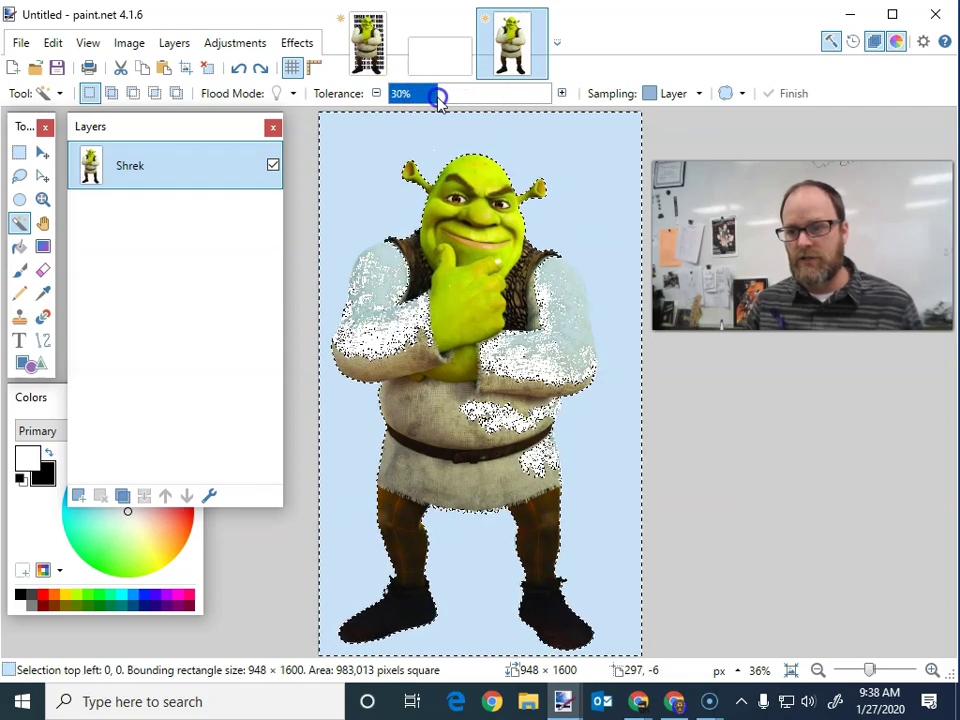
pyautogui.click(370, 158)
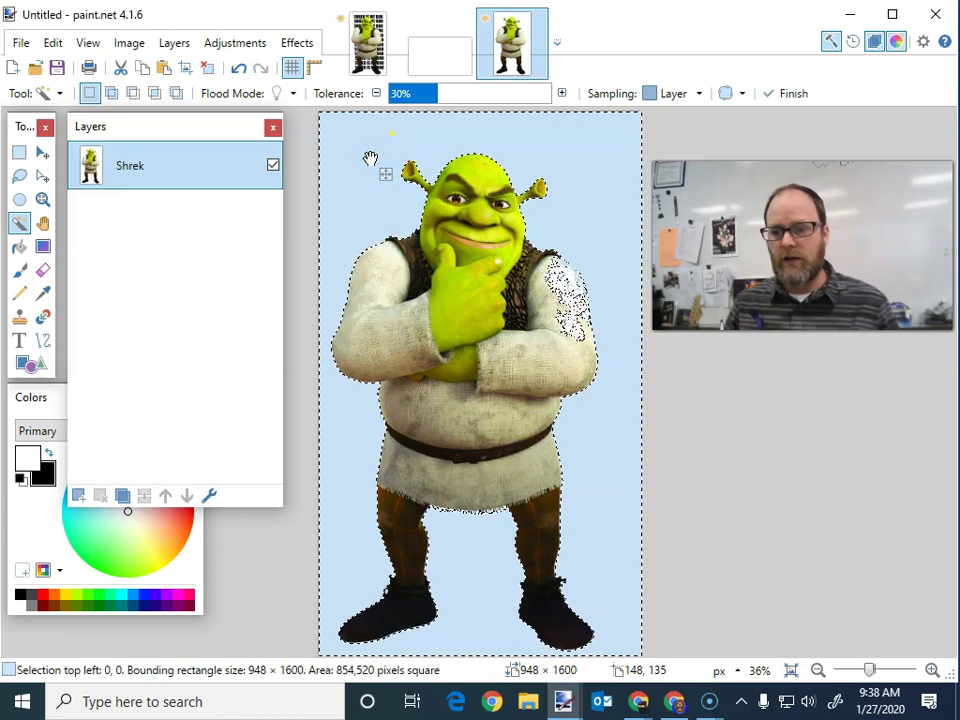
pyautogui.moveTo(420, 107); pyautogui.dragTo(420, 95)
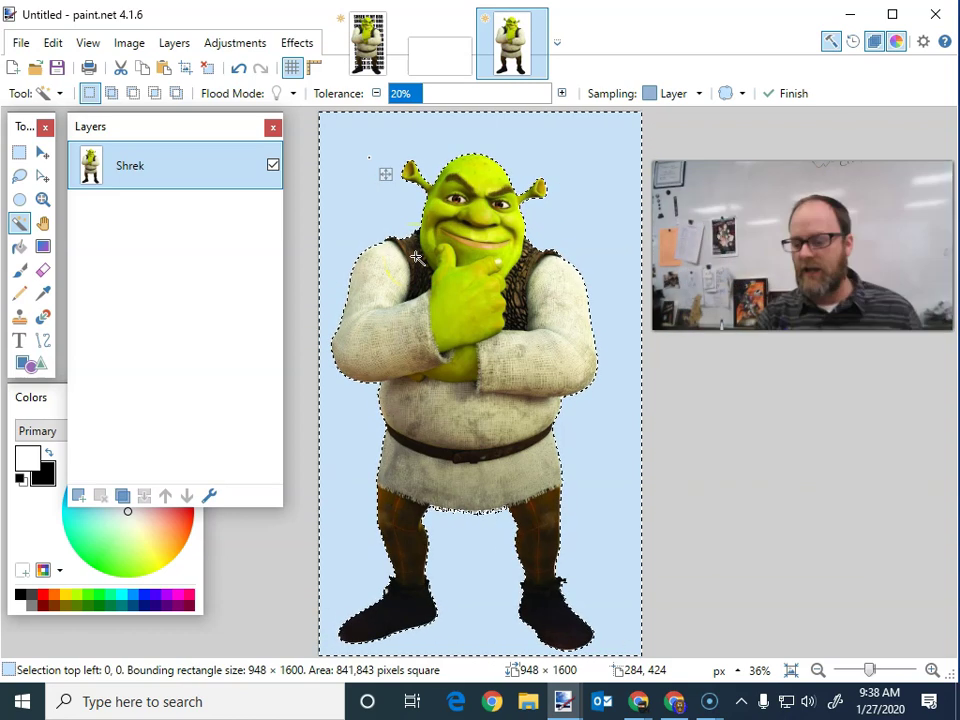
pyautogui.press('Delete')
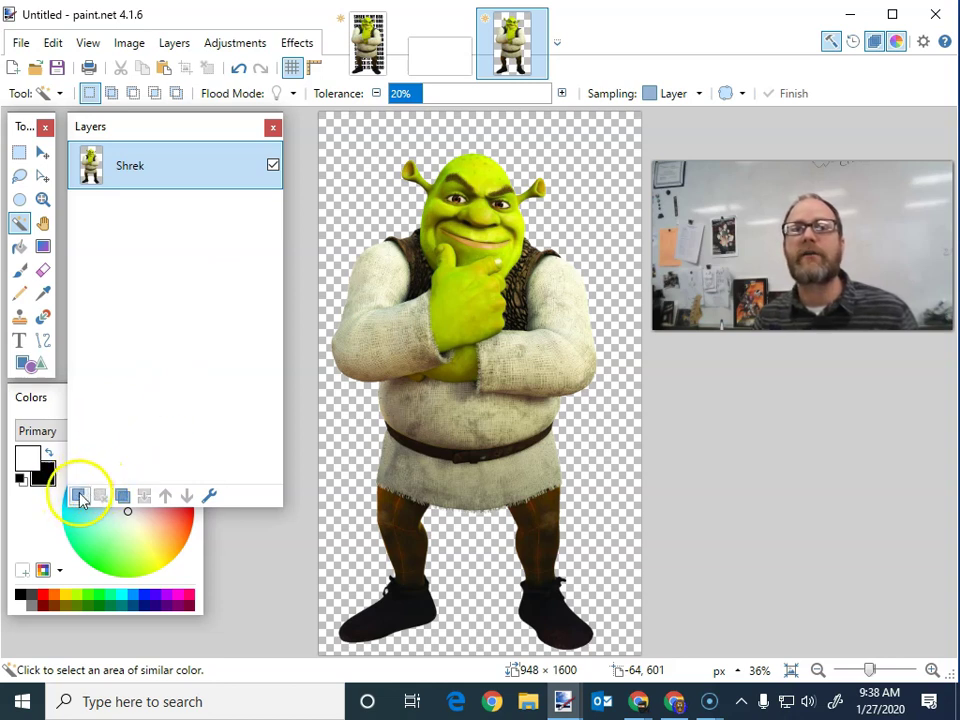
pyautogui.click(172, 45)
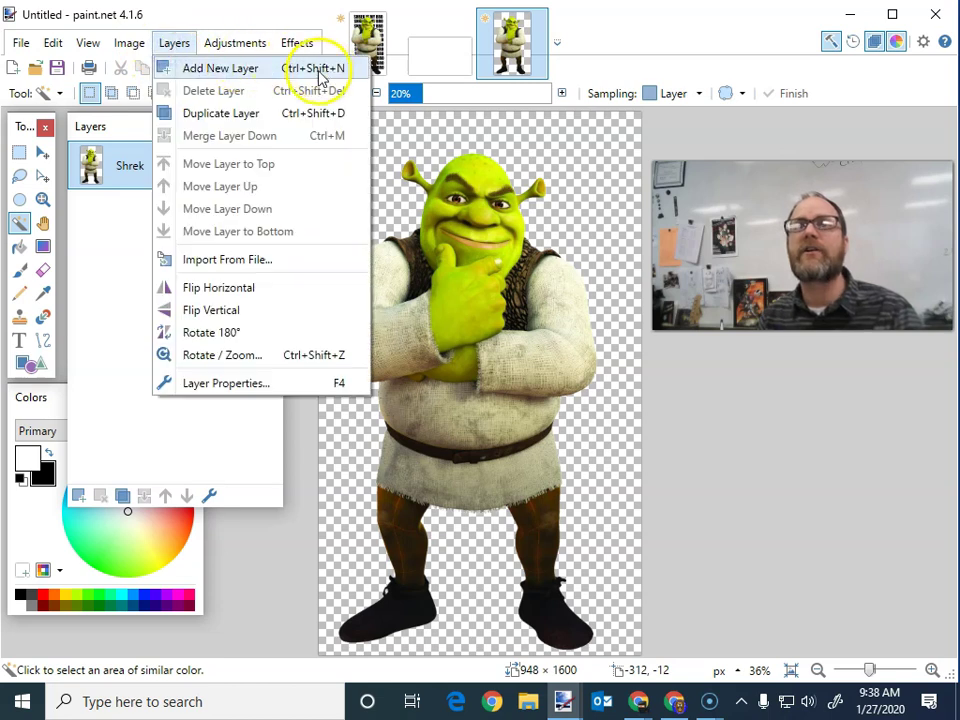
# Add a new layer and name it background.
pyautogui.click(258, 70)
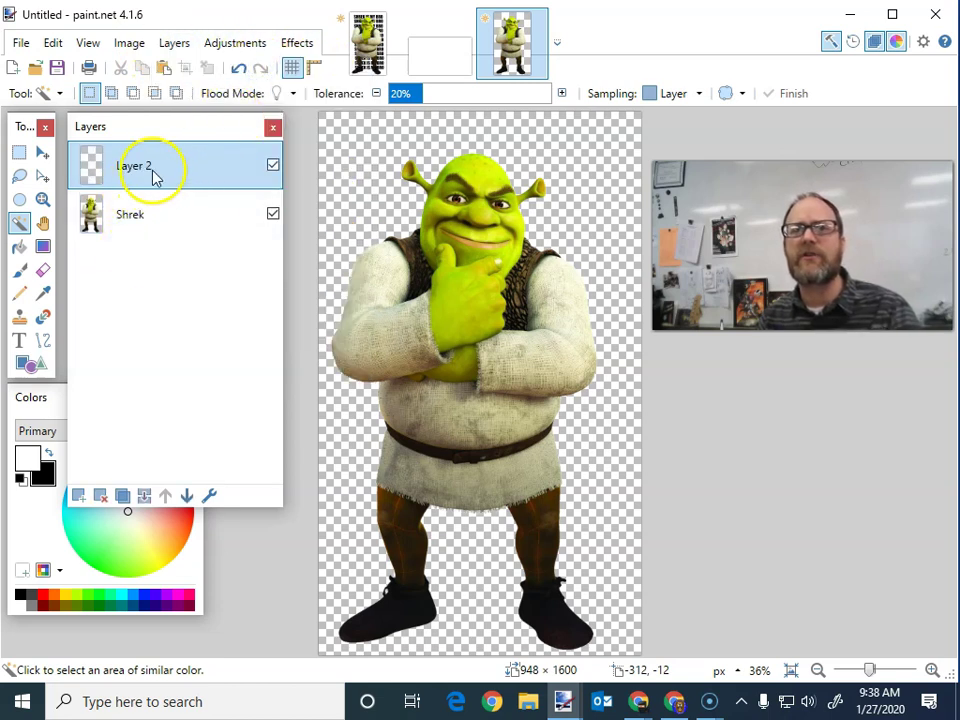
pyautogui.moveTo(152, 140); pyautogui.dragTo(240, 140)
pyautogui.doubleClick(228, 165)
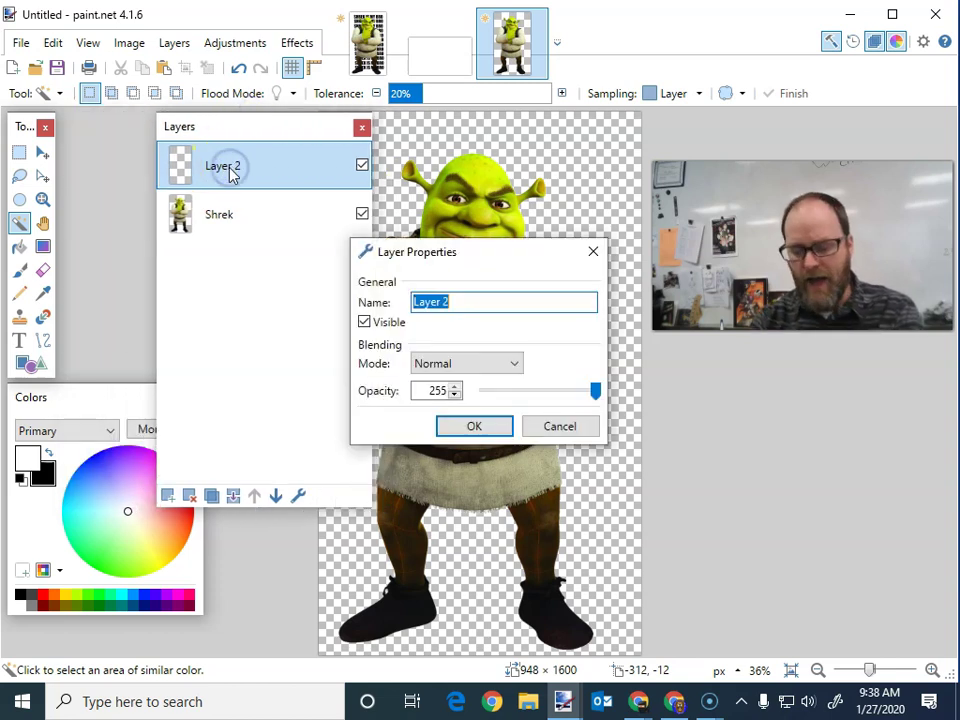
pyautogui.write('background')
pyautogui.press('Return')
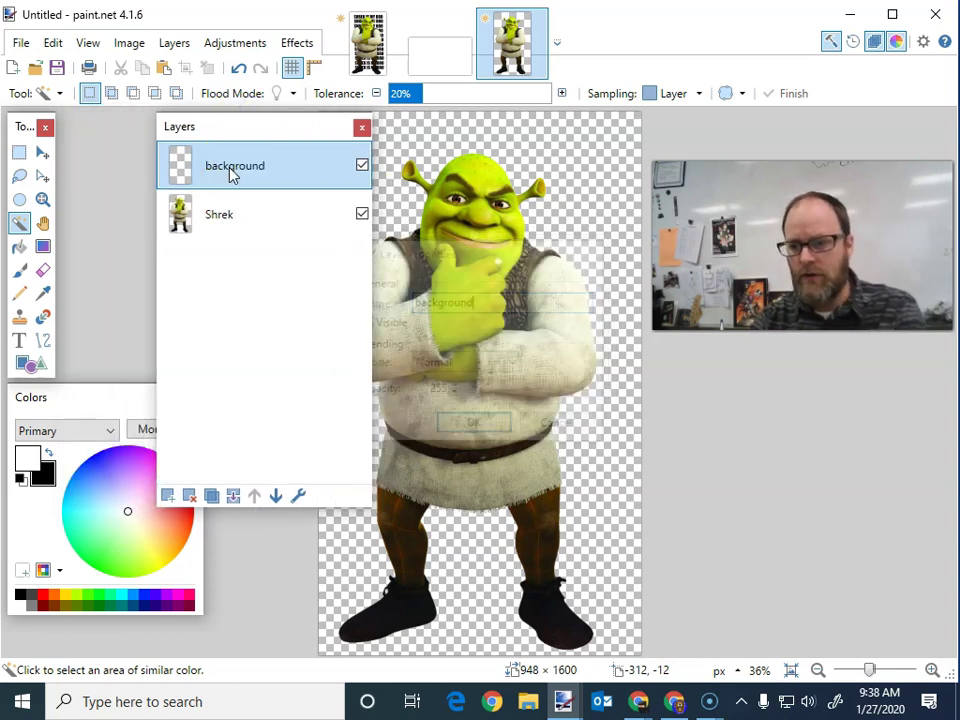
# Fill the background layer with white and move it beneath the Shrek layer.
pyautogui.click(19, 247)
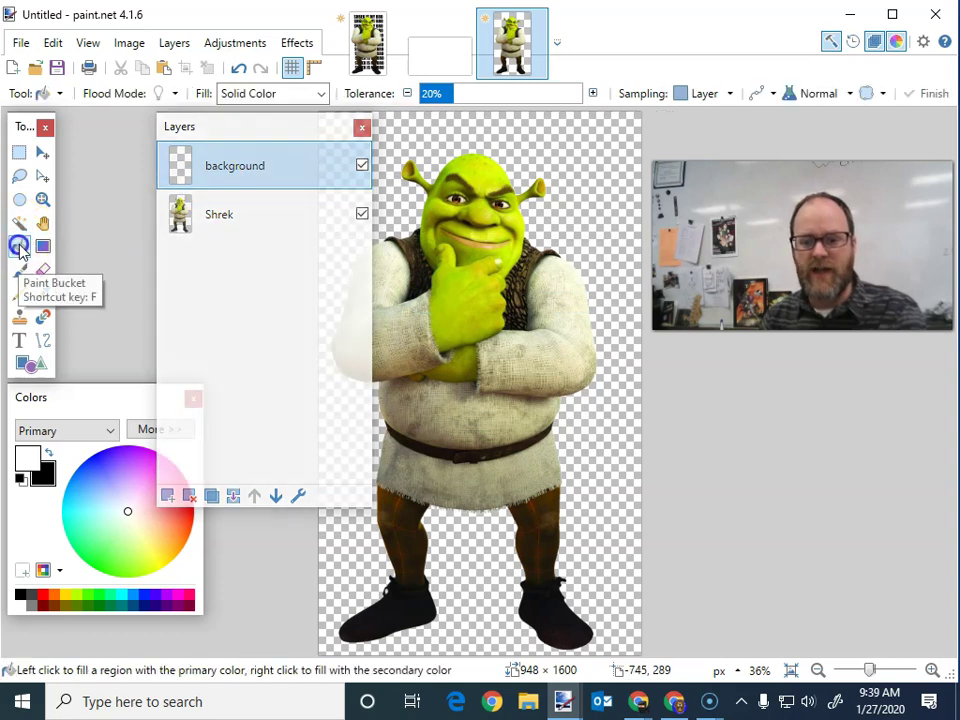
pyautogui.click(538, 135)
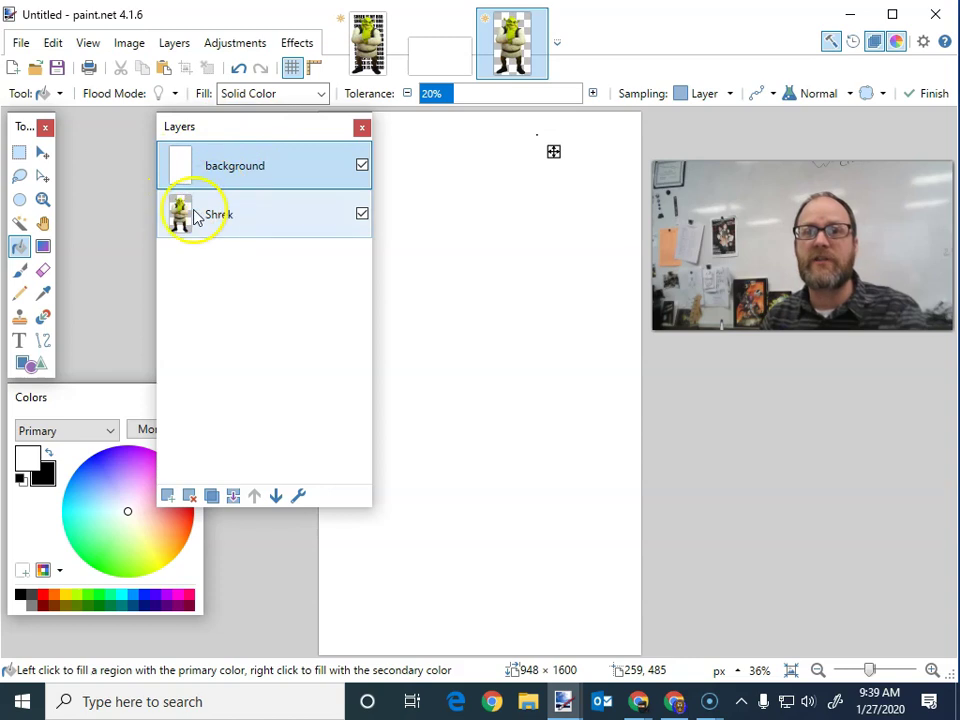
pyautogui.click(362, 167)
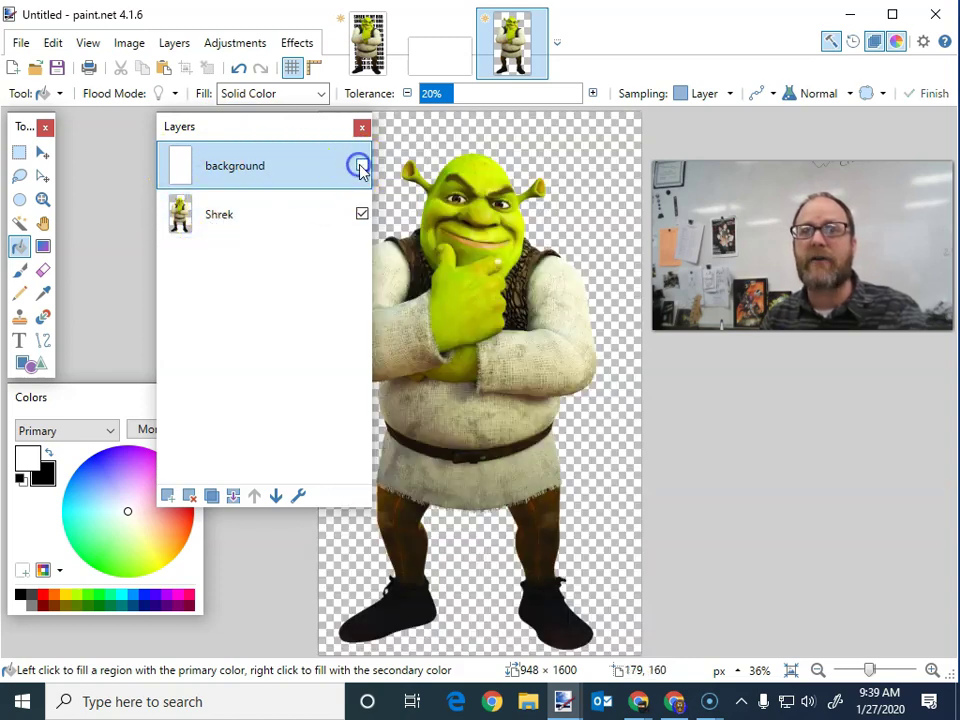
pyautogui.click(362, 166)
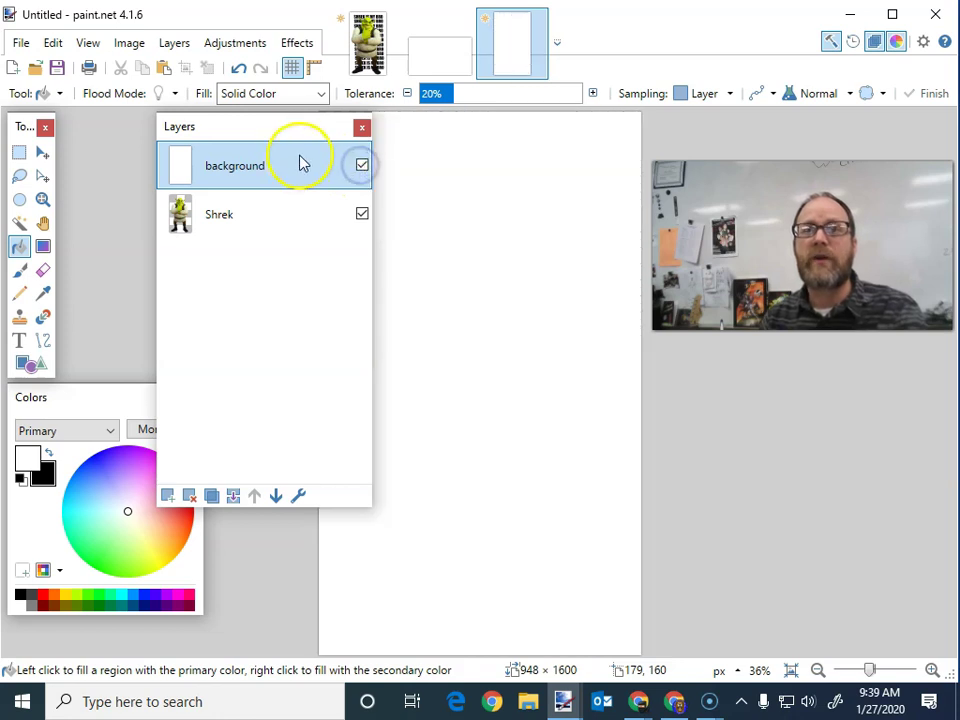
pyautogui.moveTo(274, 140); pyautogui.dragTo(186, 116)
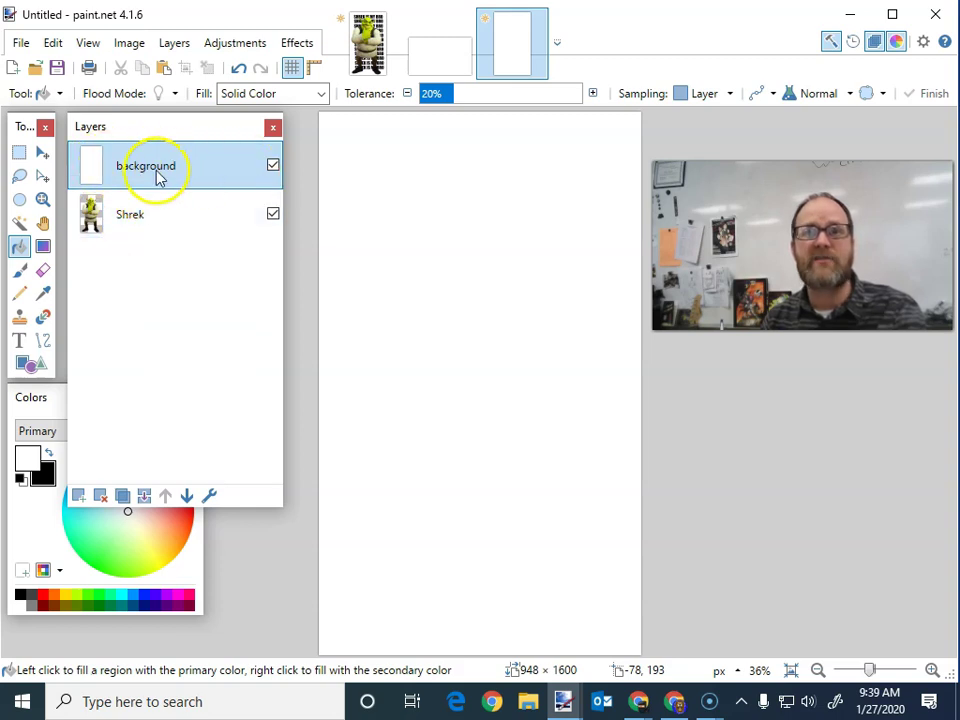
pyautogui.moveTo(163, 173); pyautogui.dragTo(154, 214)
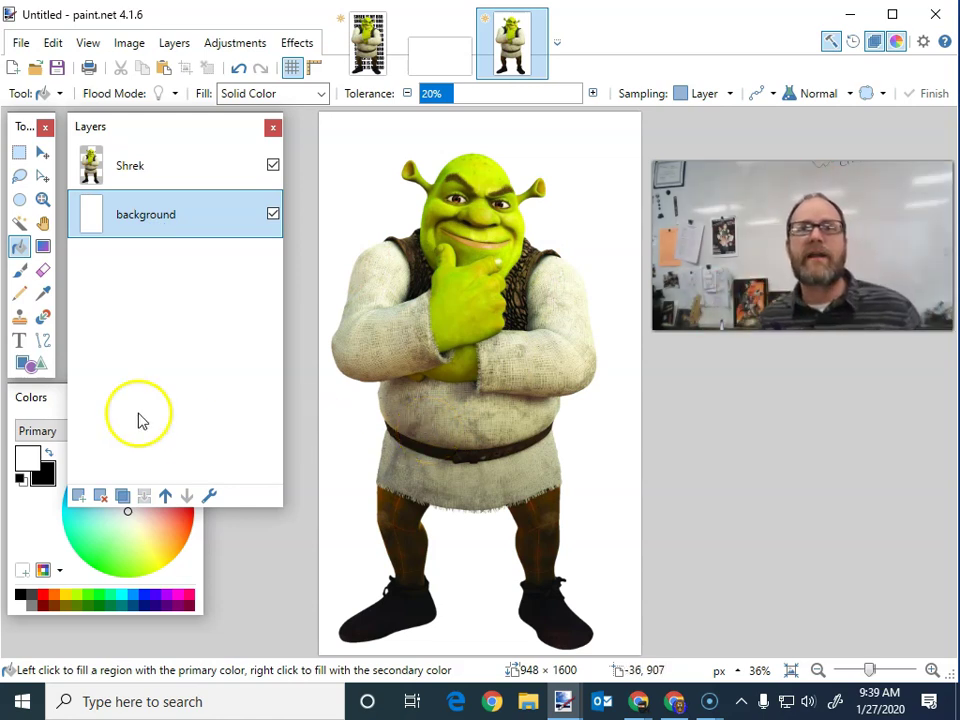
# Rotate the Shrek layer to 37.70° and move it down and right on the canvas.
pyautogui.click(43, 153)
pyautogui.moveTo(476, 311); pyautogui.dragTo(458, 453)
pyautogui.hotkey('ctrl', 'z')
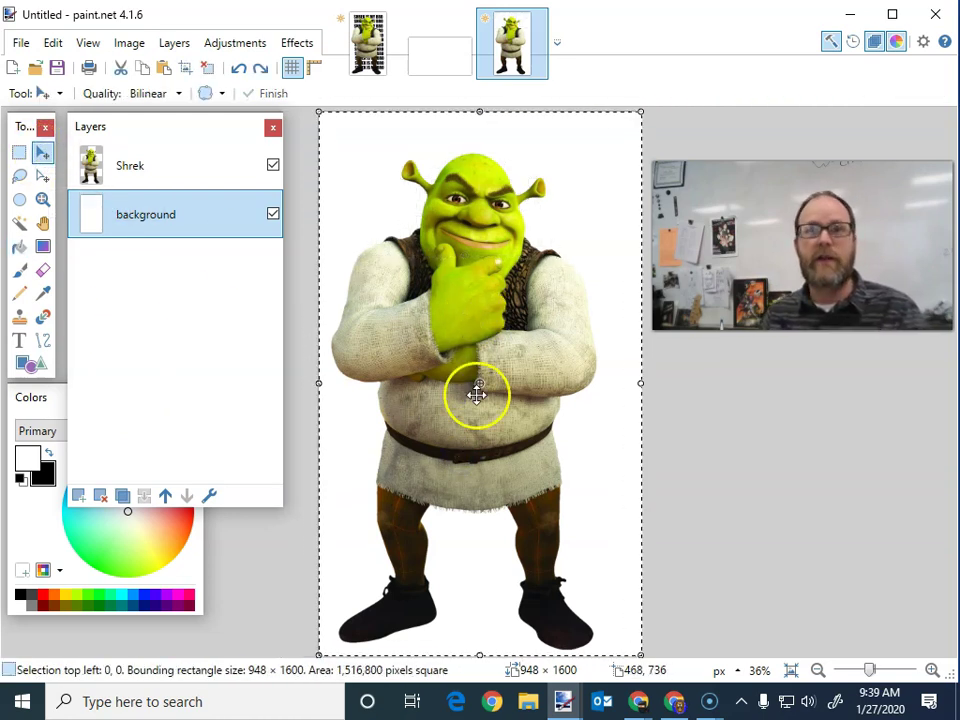
pyautogui.click(145, 168)
pyautogui.moveTo(401, 306); pyautogui.dragTo(459, 297)
pyautogui.moveTo(303, 113); pyautogui.dragTo(165, 285)
pyautogui.moveTo(300, 317); pyautogui.dragTo(504, 319)
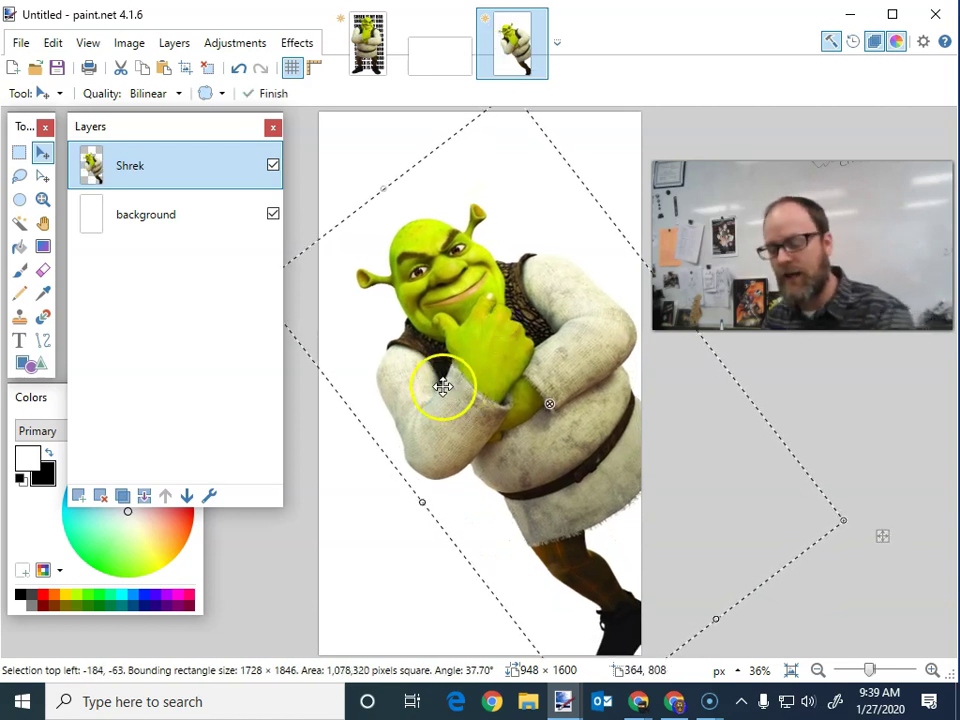
pyautogui.hotkey('ctrl', 'd')
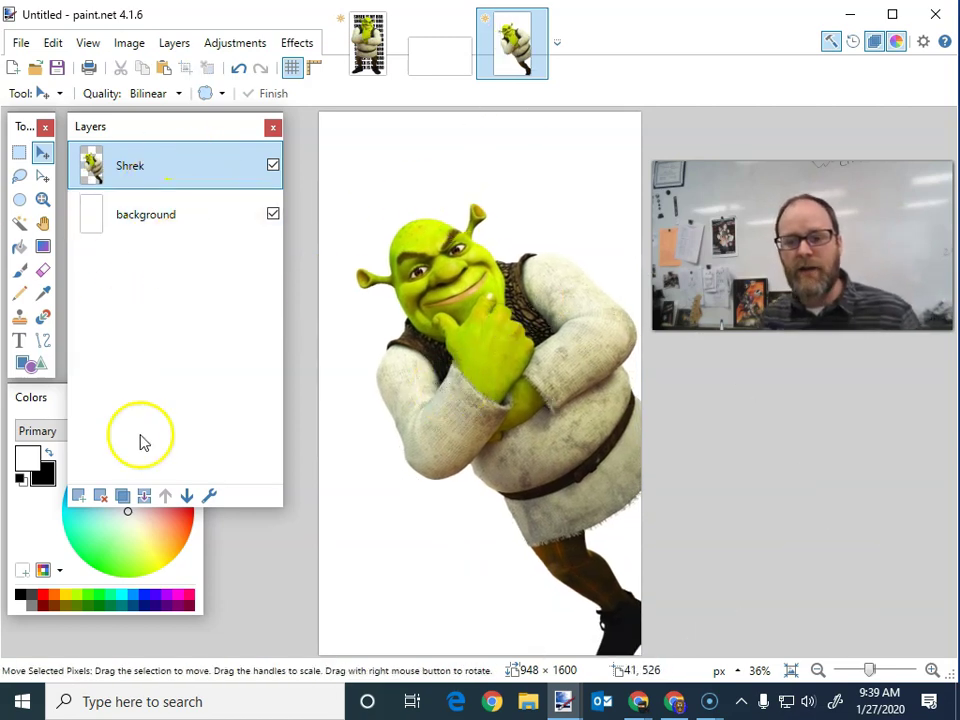
# Add a new layer above Shrek and name it text.
pyautogui.click(78, 496)
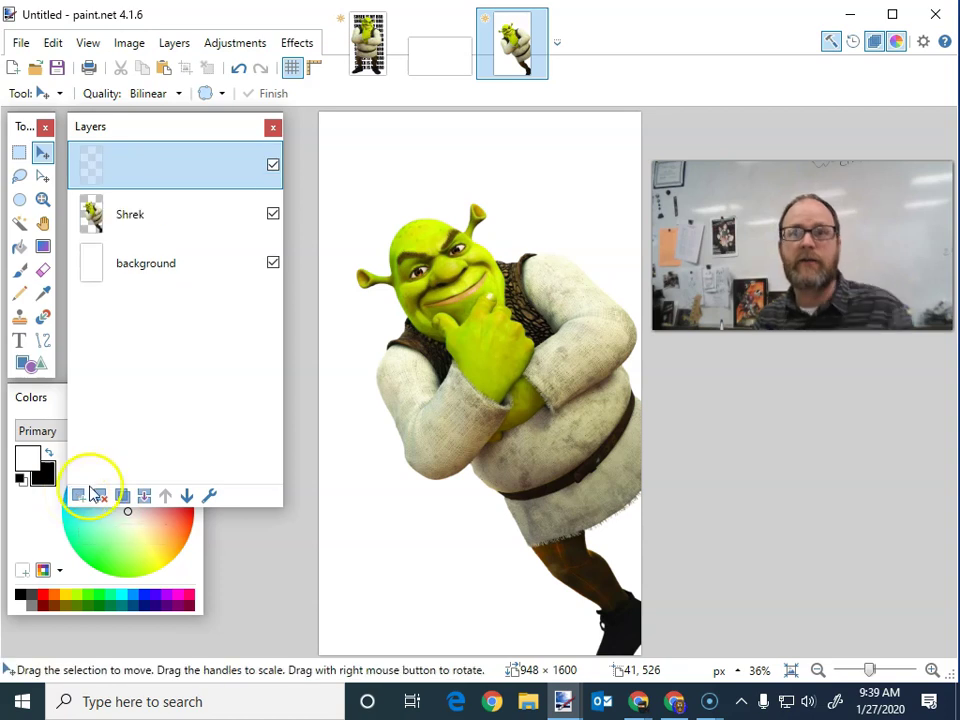
pyautogui.doubleClick(147, 168)
pyautogui.write('t')
pyautogui.press('Return')
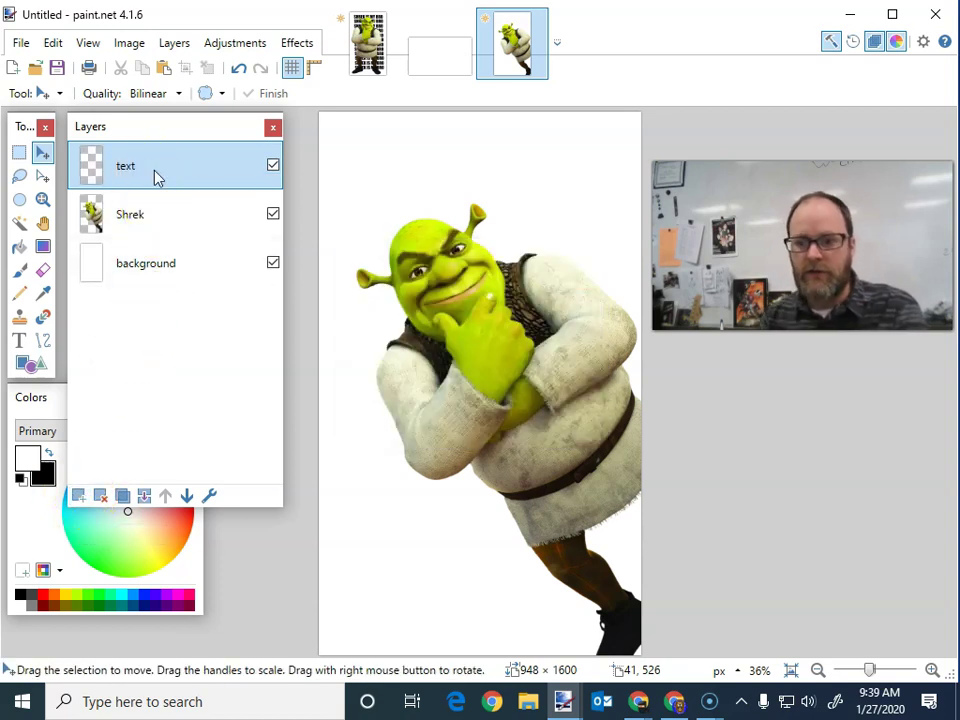
# On the text layer, start an Impact size 84 text line near the top of the canvas.
pyautogui.click(20, 341)
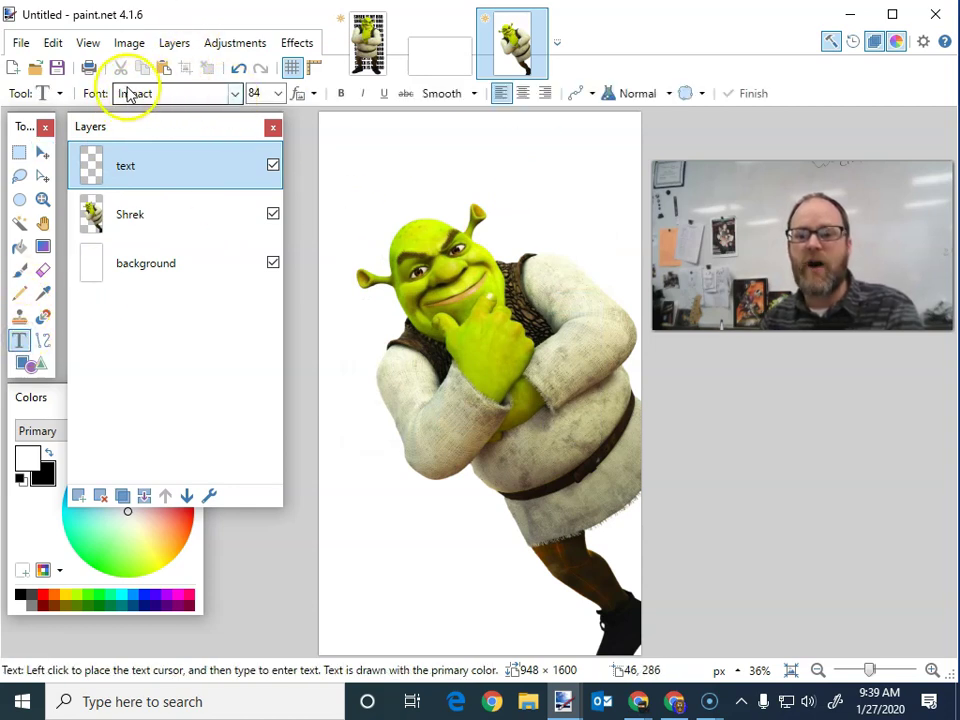
pyautogui.click(278, 93)
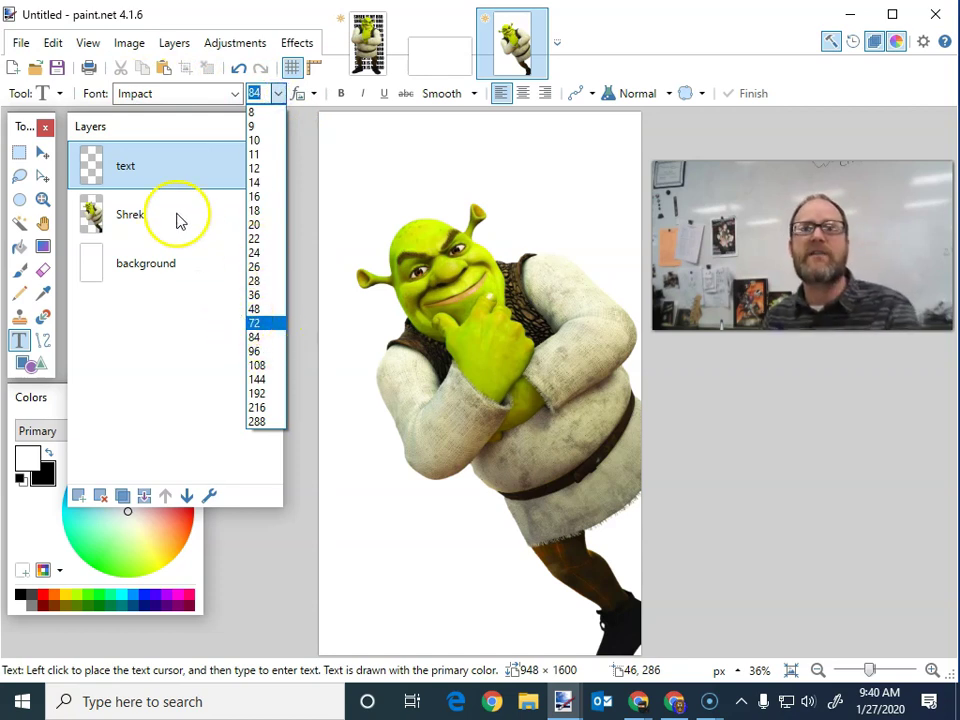
pyautogui.click(147, 176)
pyautogui.click(341, 180)
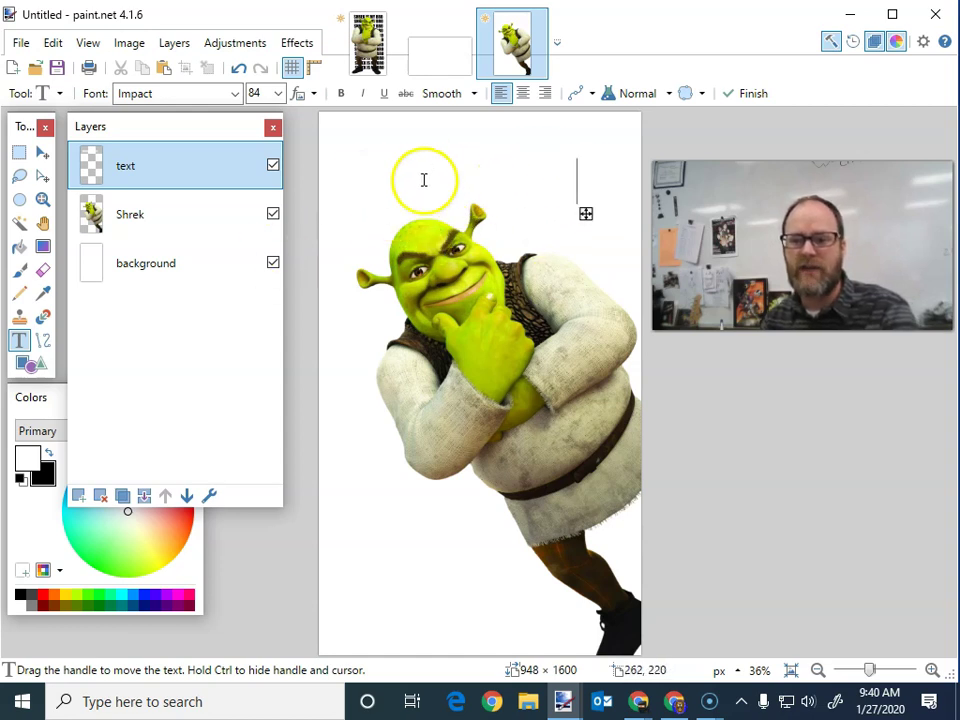
pyautogui.moveTo(586, 213)
pyautogui.mouseDown()
pyautogui.moveTo(597, 336)
pyautogui.moveTo(609, 253)
pyautogui.moveTo(598, 194)
pyautogui.mouseUp()
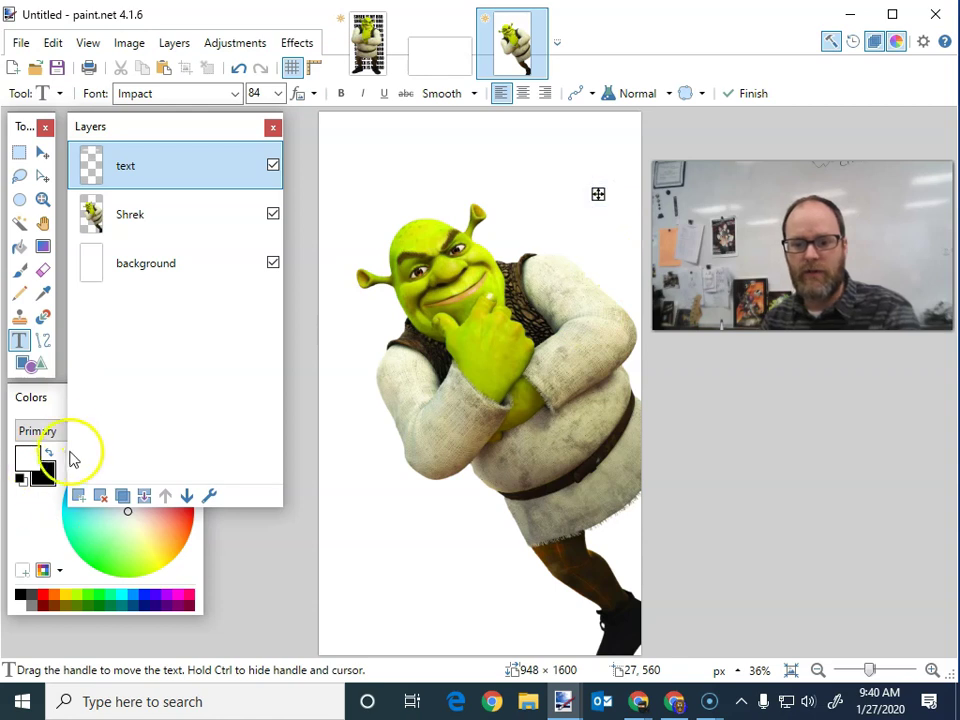
# Retype 'SHREK IS MY BRO' three times in black, nudge it down, and place its layer under Shrek.
pyautogui.click(58, 395)
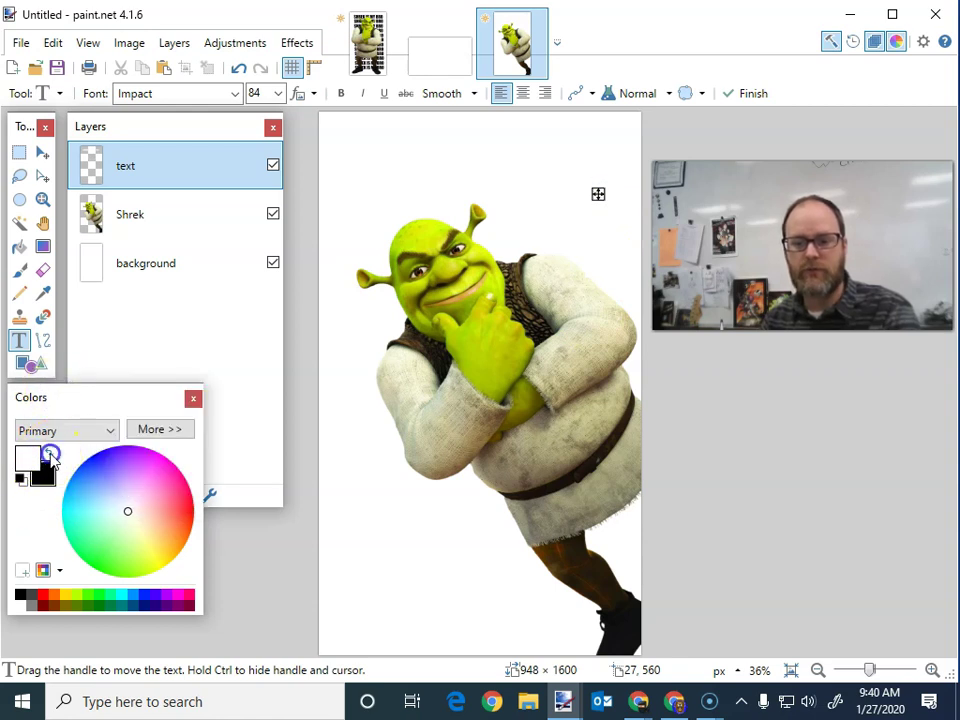
pyautogui.click(50, 455)
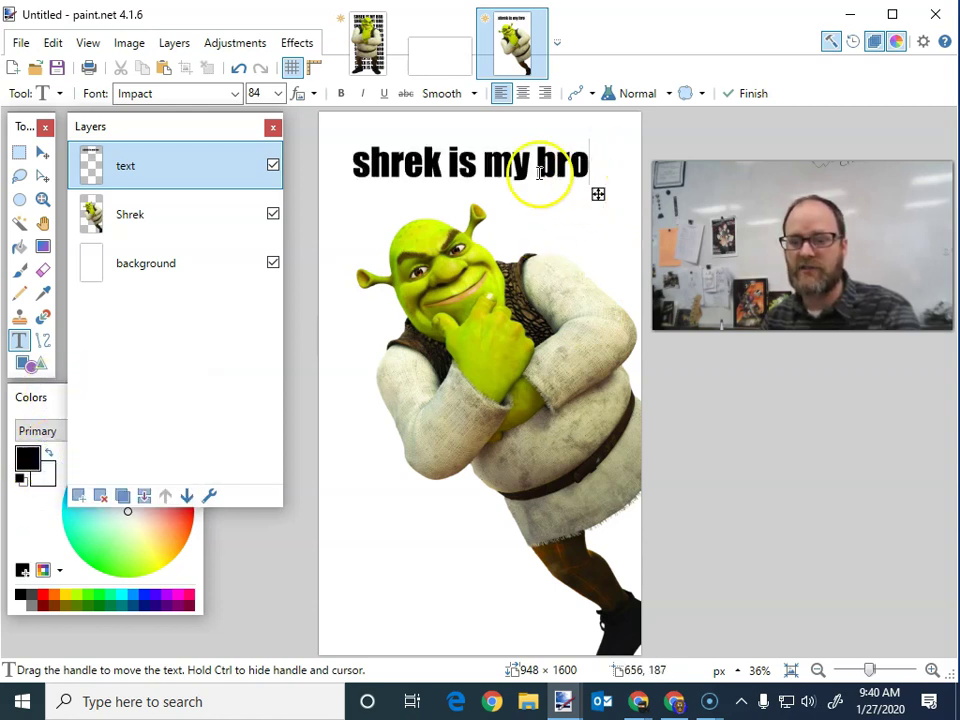
pyautogui.press('BackSpace')
pyautogui.press('BackSpace')
pyautogui.press('BackSpace')
pyautogui.press('BackSpace')
pyautogui.press('BackSpace')
pyautogui.press('BackSpace')
pyautogui.press('BackSpace')
pyautogui.press('BackSpace')
pyautogui.press('BackSpace')
pyautogui.press('BackSpace')
pyautogui.press('BackSpace')
pyautogui.press('BackSpace')
pyautogui.press('BackSpace')
pyautogui.press('BackSpace')
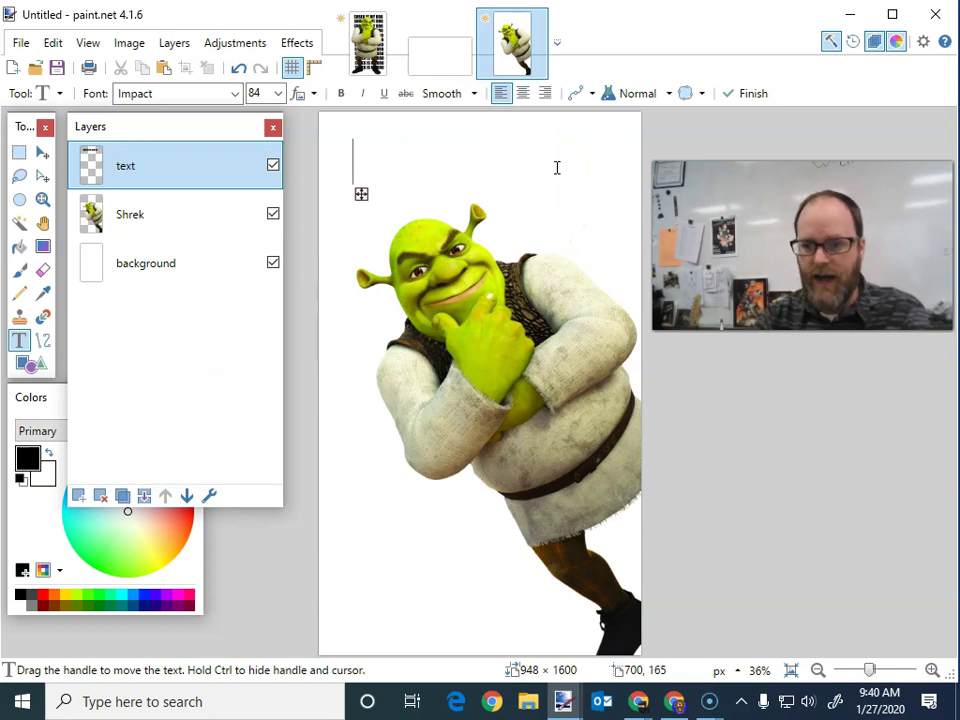
pyautogui.write('SHREK IS')
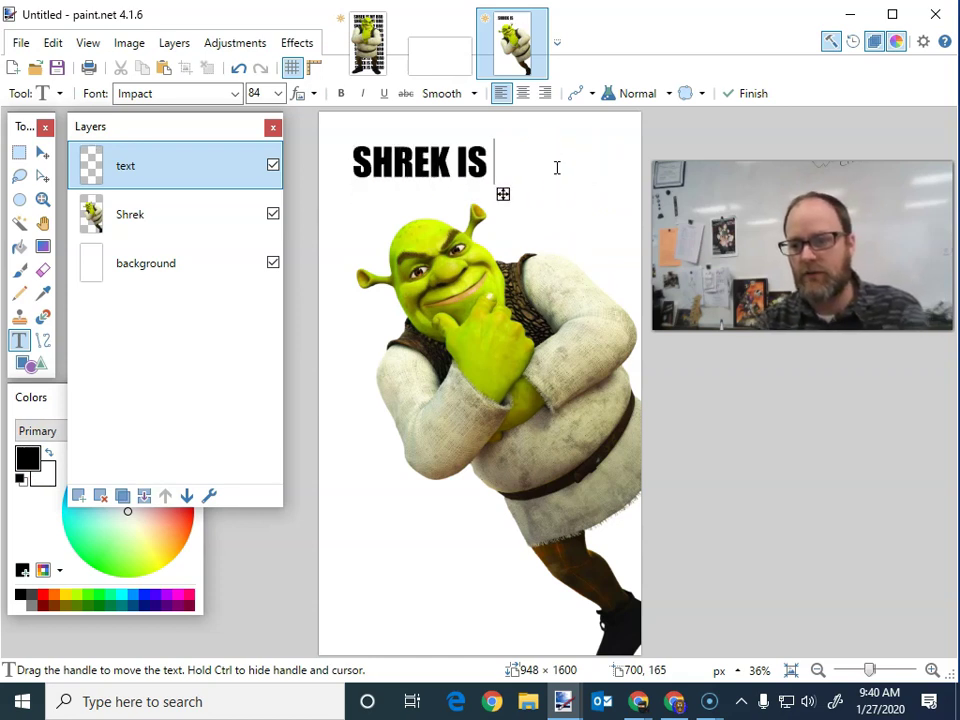
pyautogui.write(' MY BRO ')
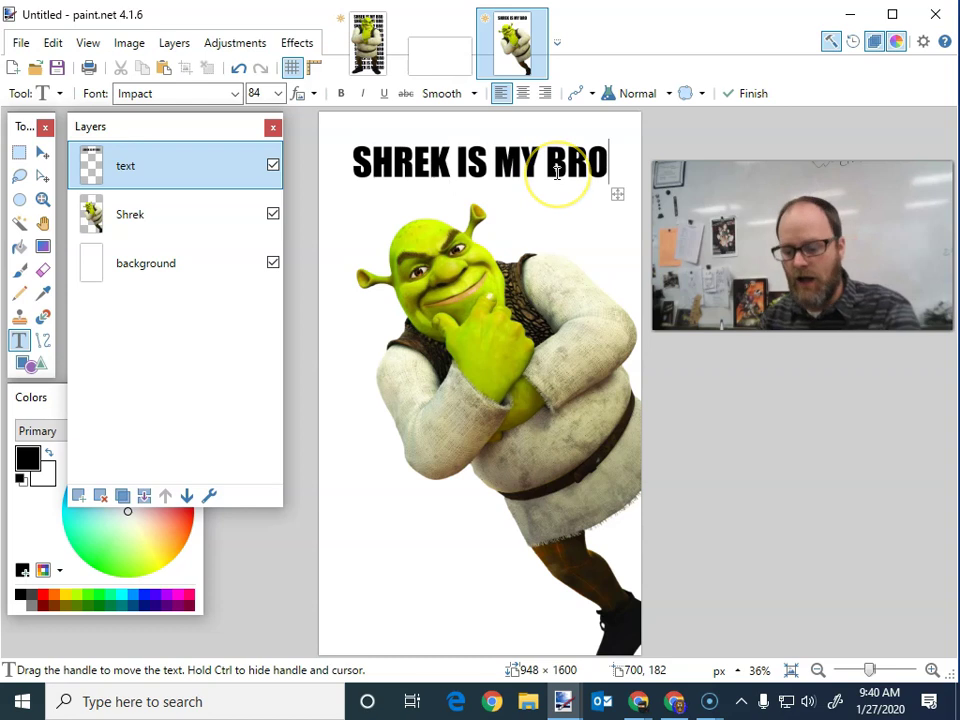
pyautogui.write('SHREK IS MY')
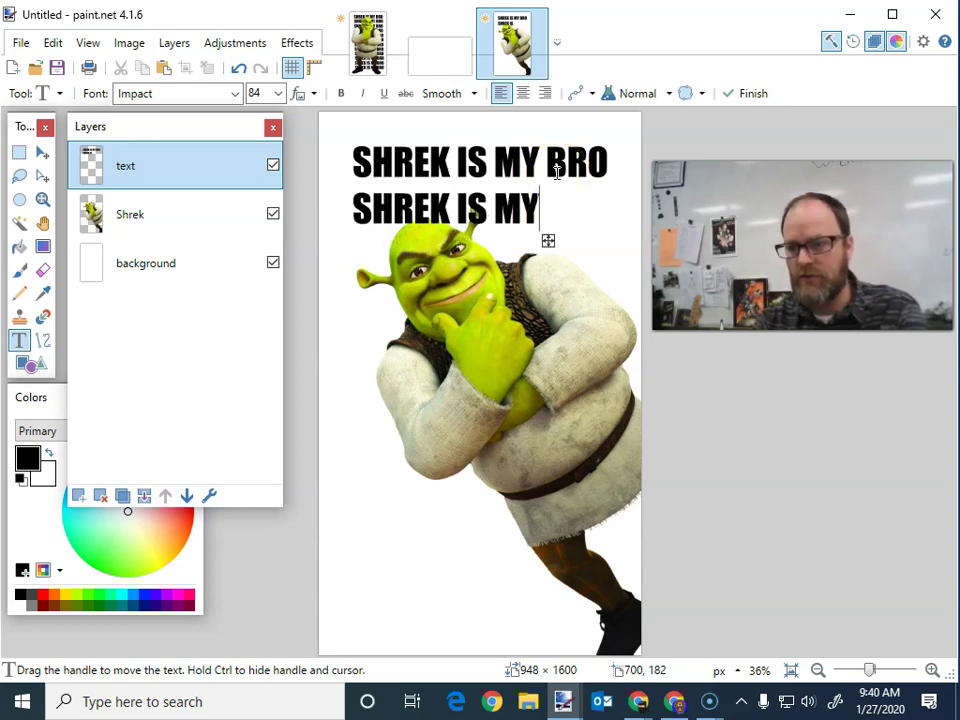
pyautogui.write(' BRO SHREK IS')
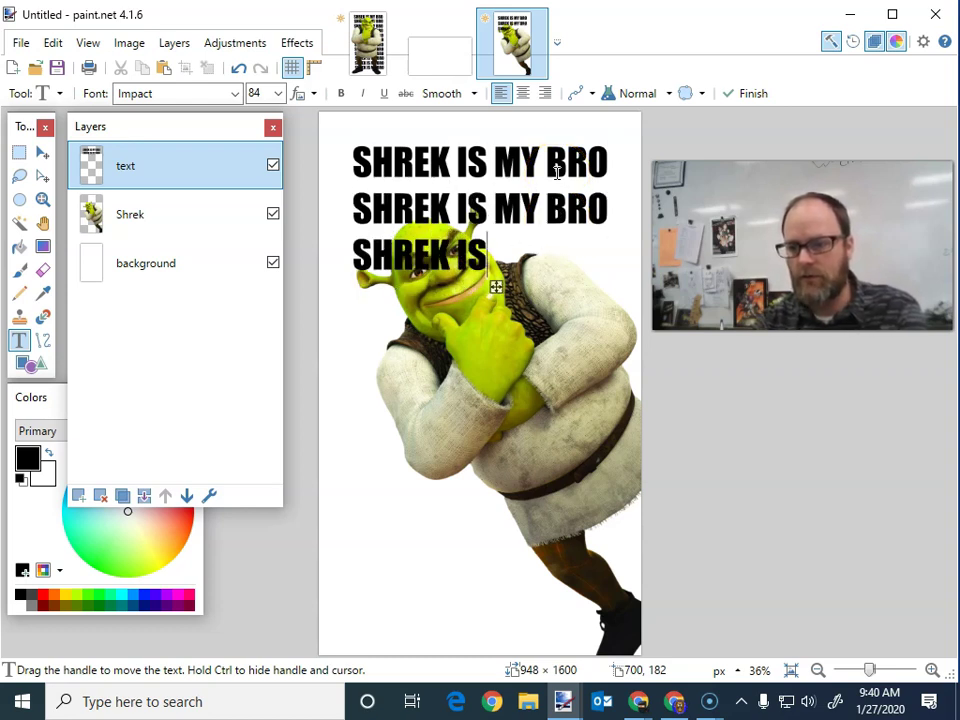
pyautogui.write(' MY BRO')
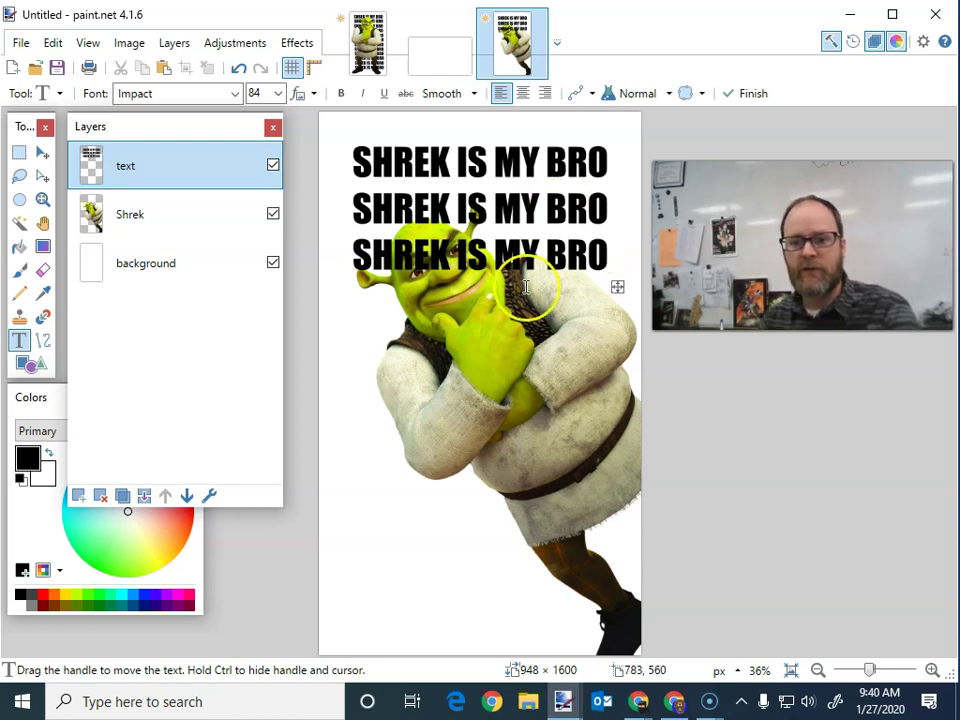
pyautogui.moveTo(617, 291); pyautogui.dragTo(612, 316)
pyautogui.moveTo(174, 172); pyautogui.dragTo(178, 204)
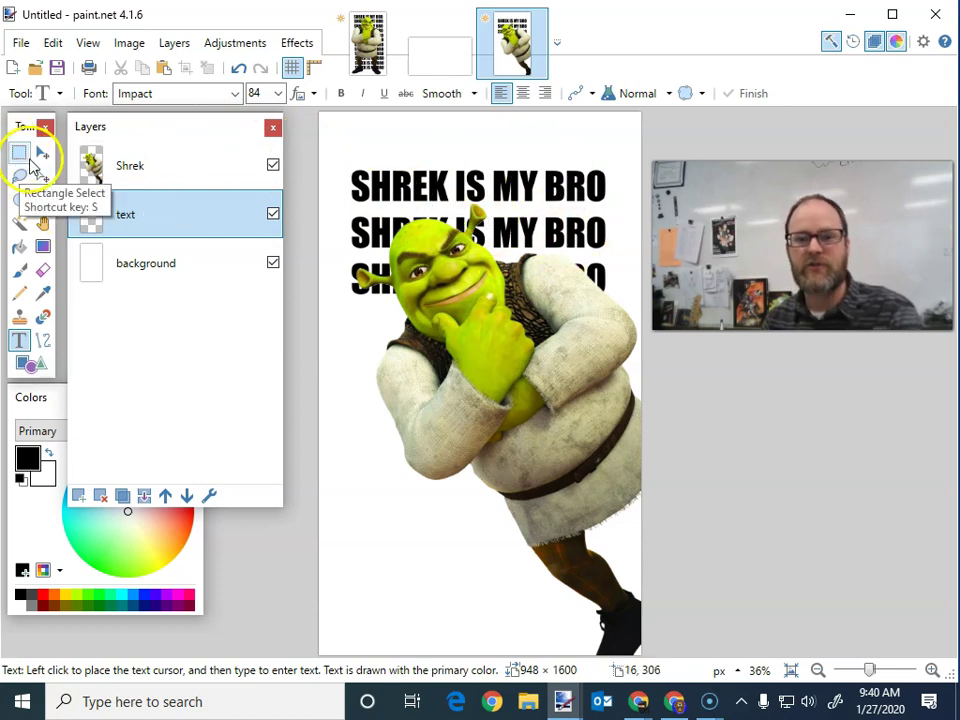
# Select the three text lines and drag copies of them down the page.
pyautogui.click(19, 152)
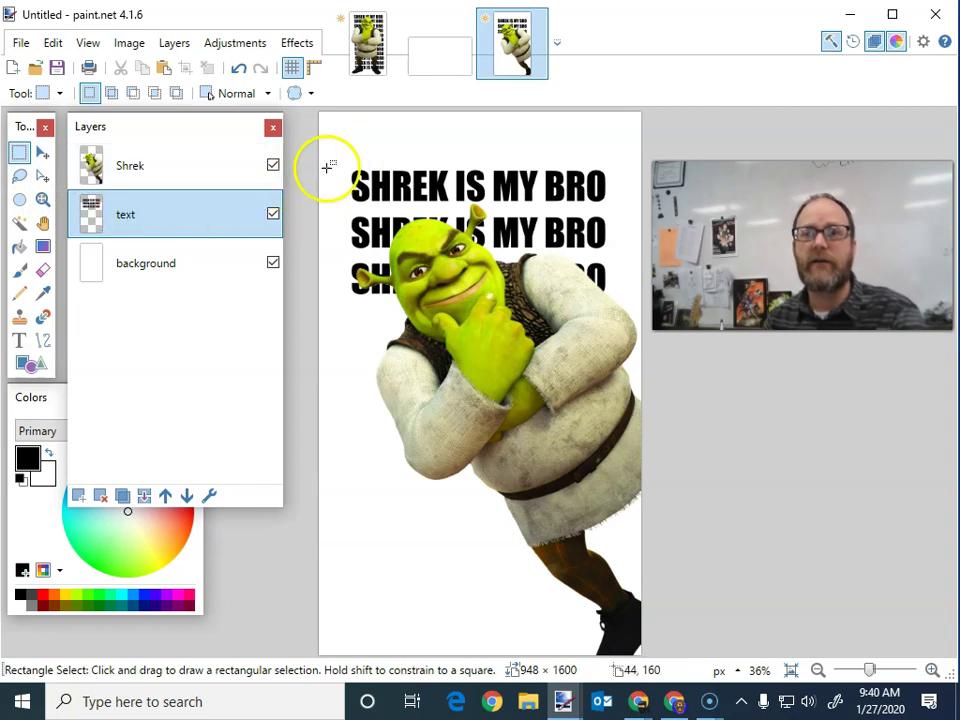
pyautogui.moveTo(345, 162); pyautogui.dragTo(613, 304)
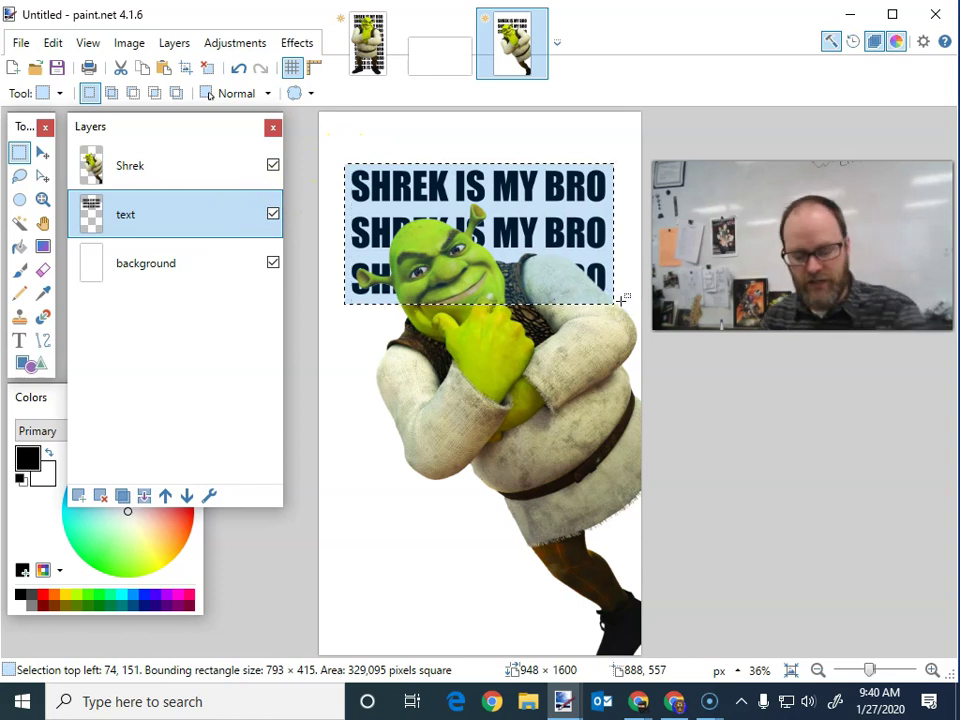
pyautogui.press('m')
pyautogui.moveTo(543, 228); pyautogui.dragTo(524, 592)
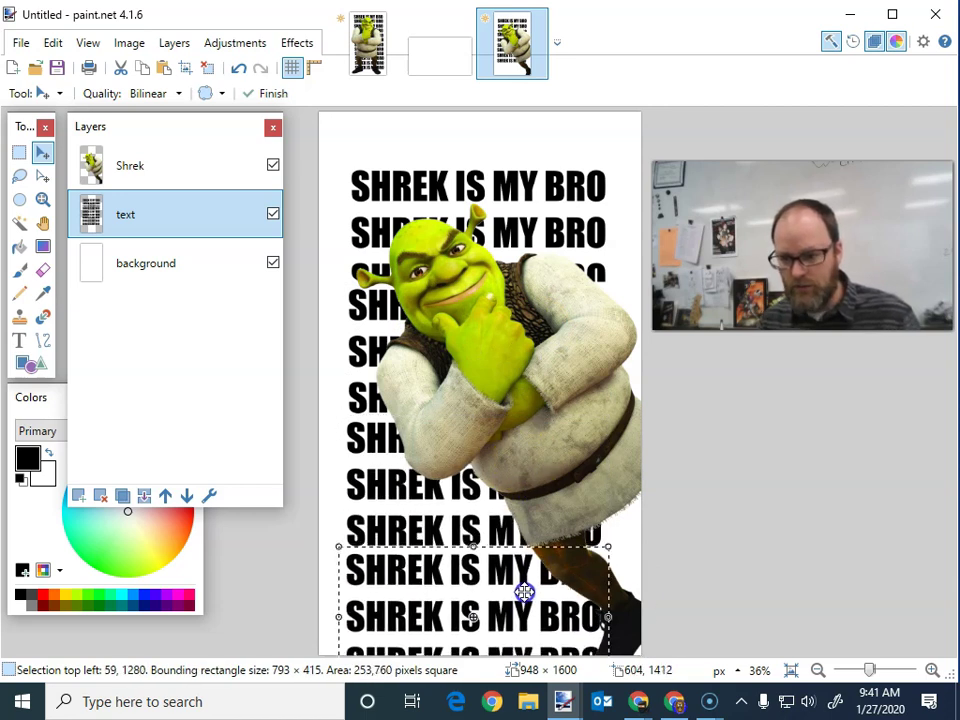
# Toggle the text and background layers off and on to check the result.
pyautogui.click(273, 214)
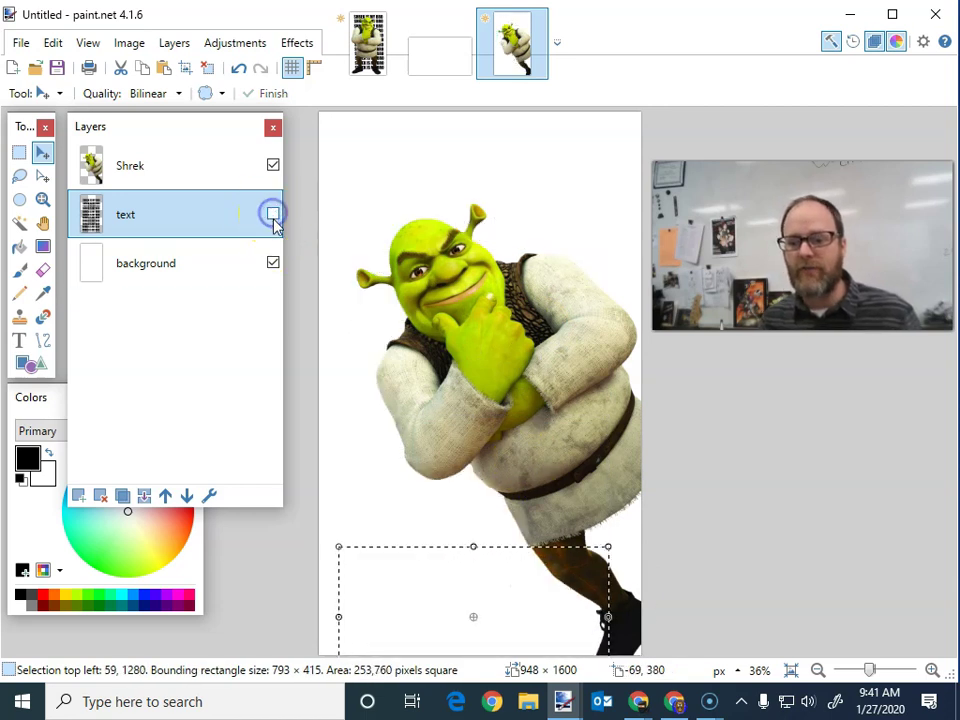
pyautogui.click(273, 214)
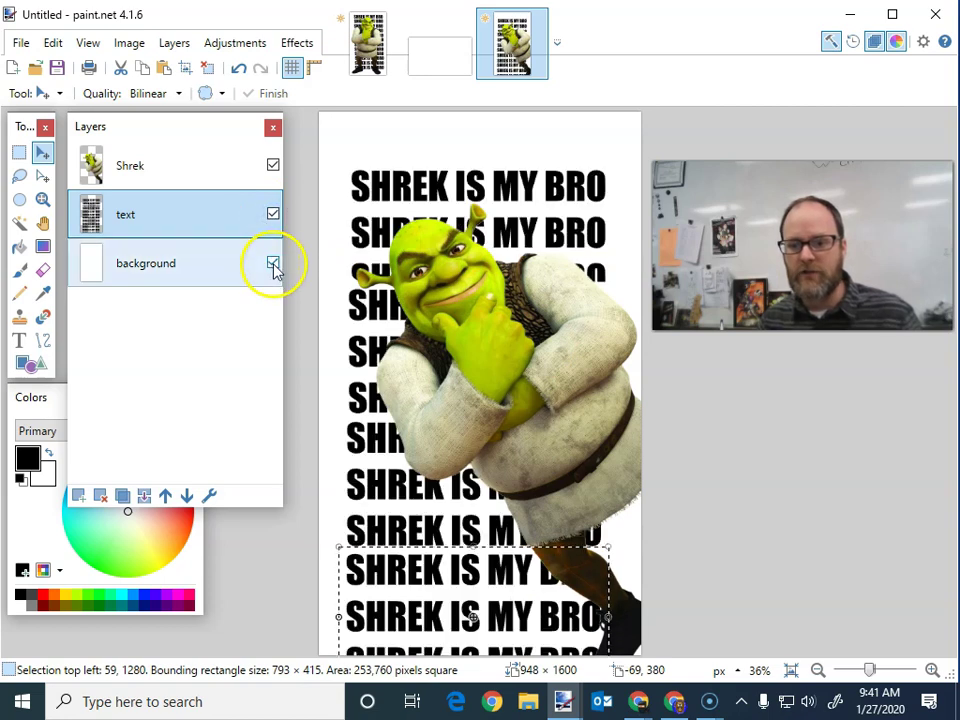
pyautogui.click(273, 263)
pyautogui.click(273, 263)
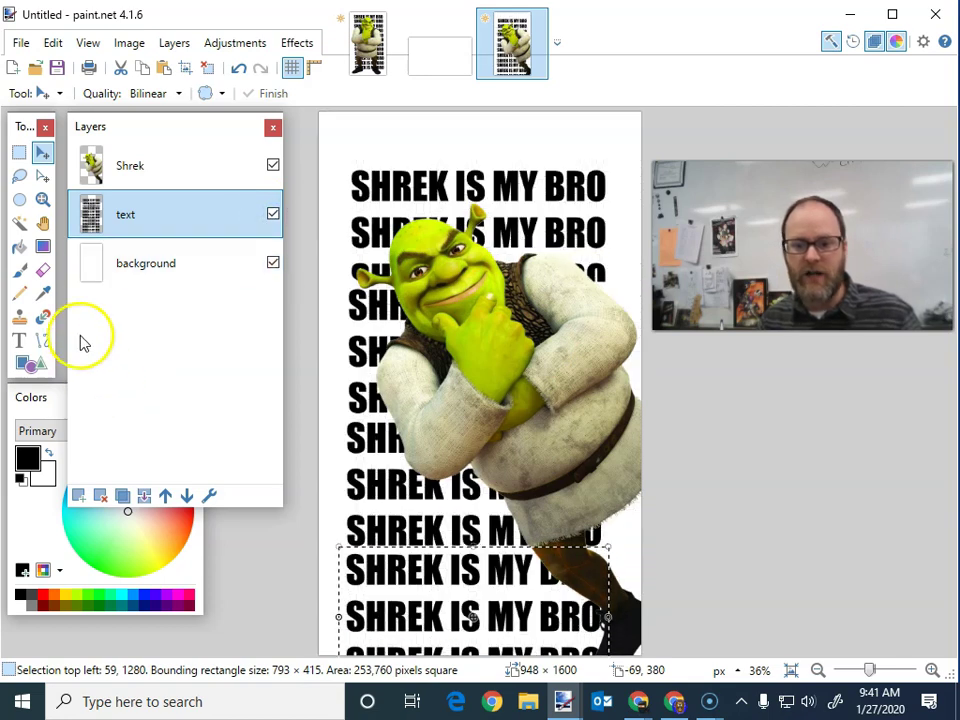
# On the background layer, draw a mint green to hot pink gradient from canvas top to bottom.
pyautogui.click(178, 268)
pyautogui.click(42, 248)
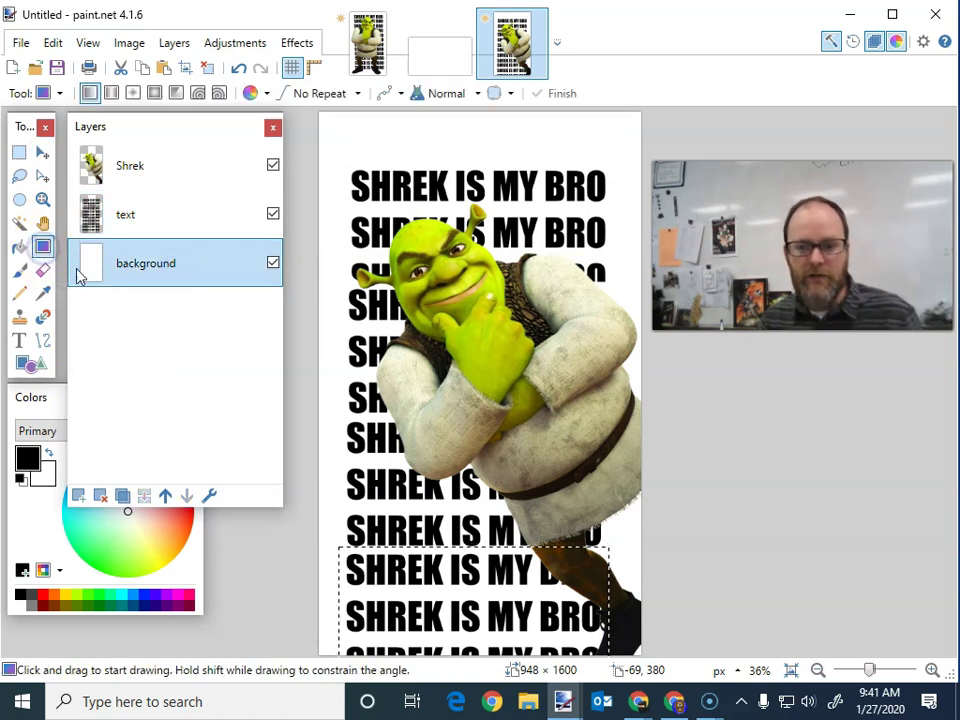
pyautogui.click(83, 527)
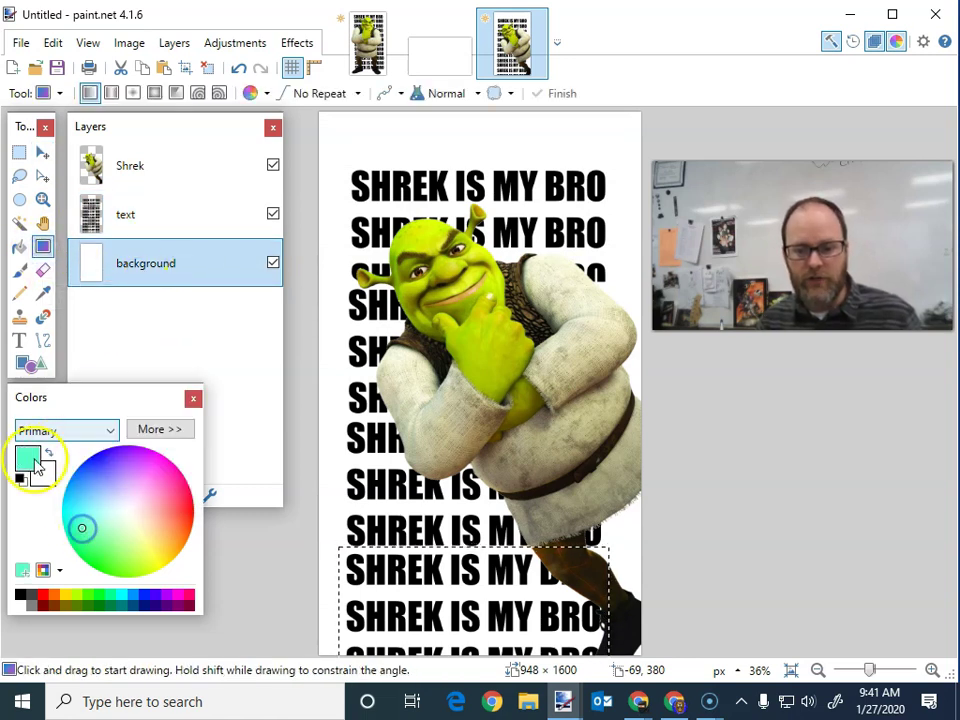
pyautogui.click(46, 477)
pyautogui.click(183, 491)
pyautogui.moveTo(499, 140); pyautogui.dragTo(484, 205)
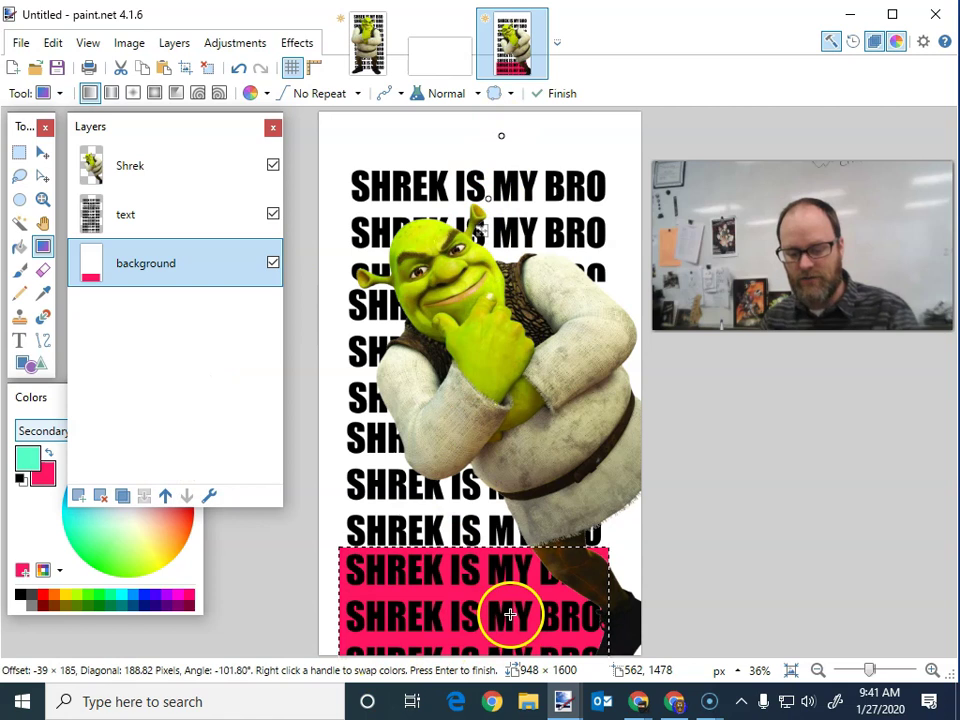
pyautogui.hotkey('ctrl', 'z')
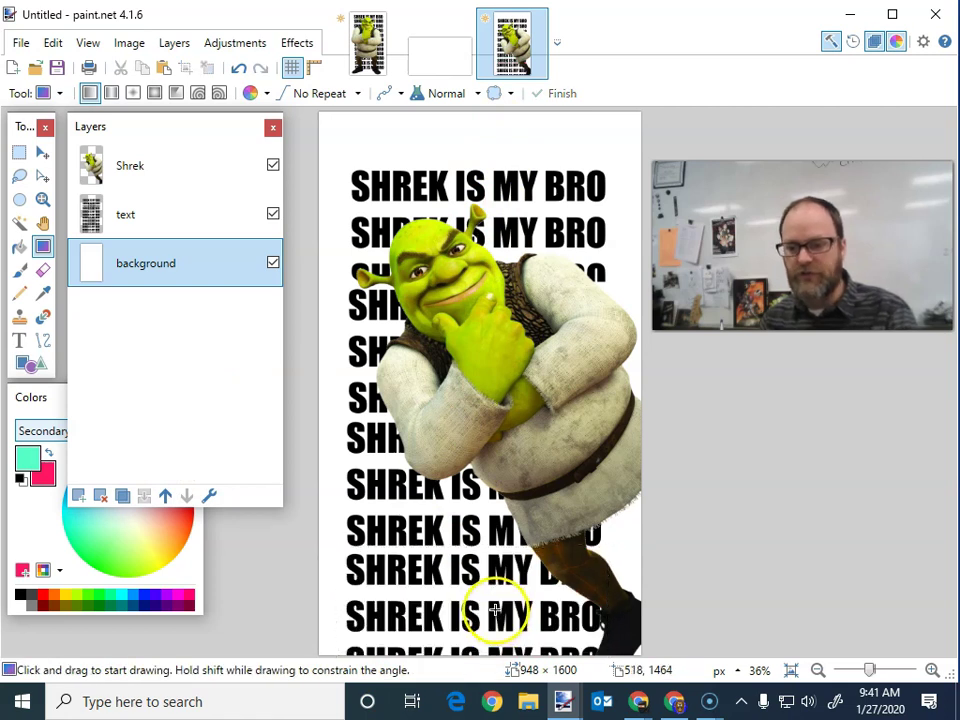
pyautogui.moveTo(486, 122); pyautogui.dragTo(481, 641)
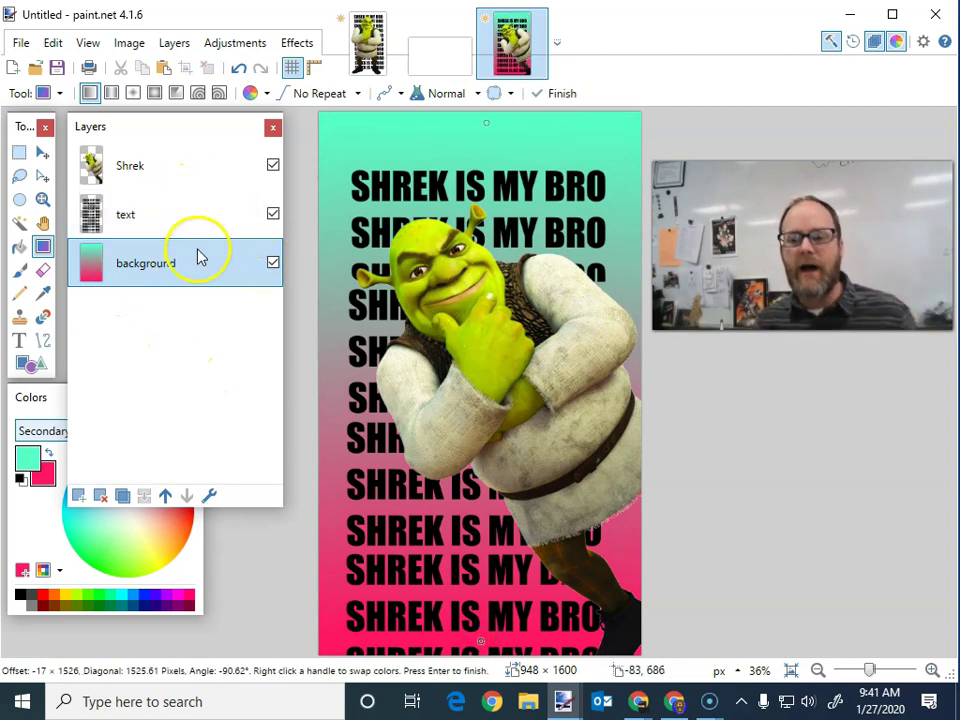
# Shift the repeated text layer up and slightly left, leaving a pink strip at the bottom.
pyautogui.click(186, 217)
pyautogui.click(42, 152)
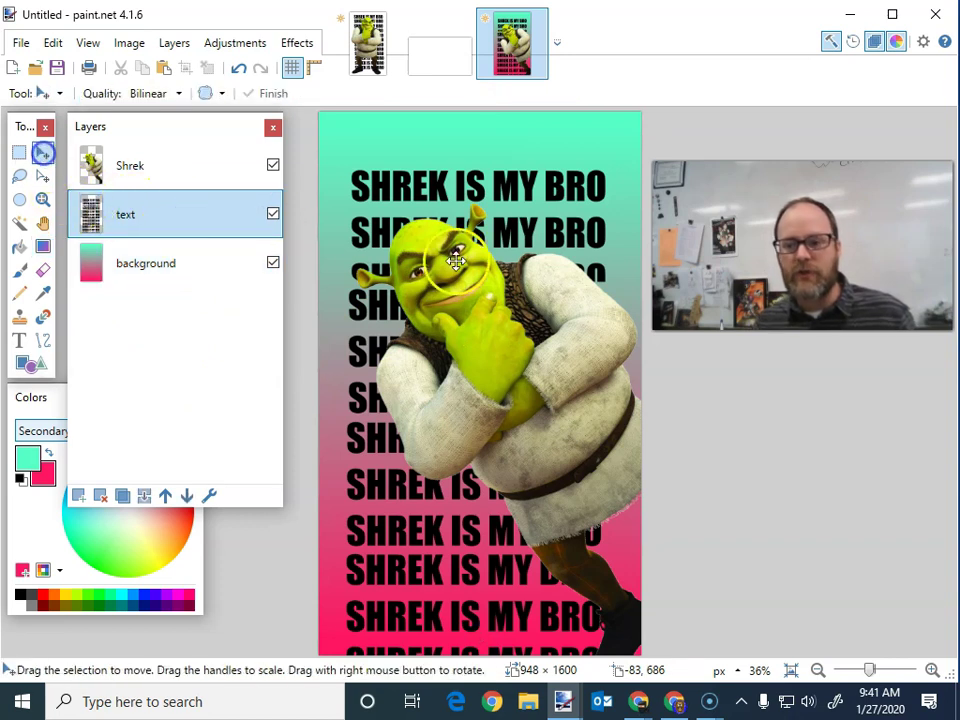
pyautogui.moveTo(371, 343); pyautogui.dragTo(370, 309)
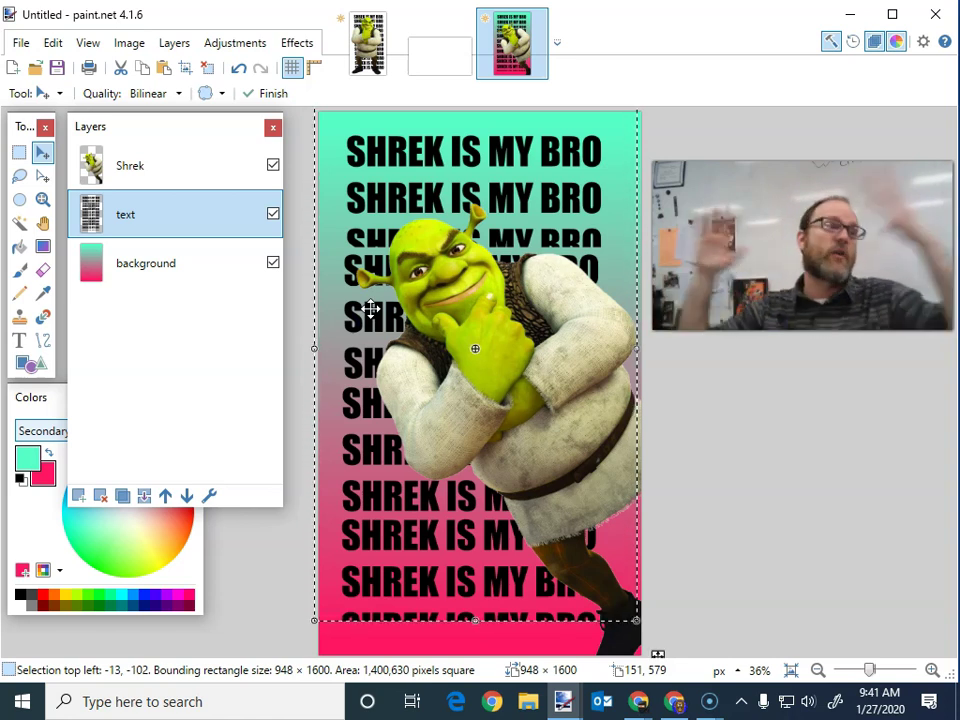
pyautogui.click(528, 343)
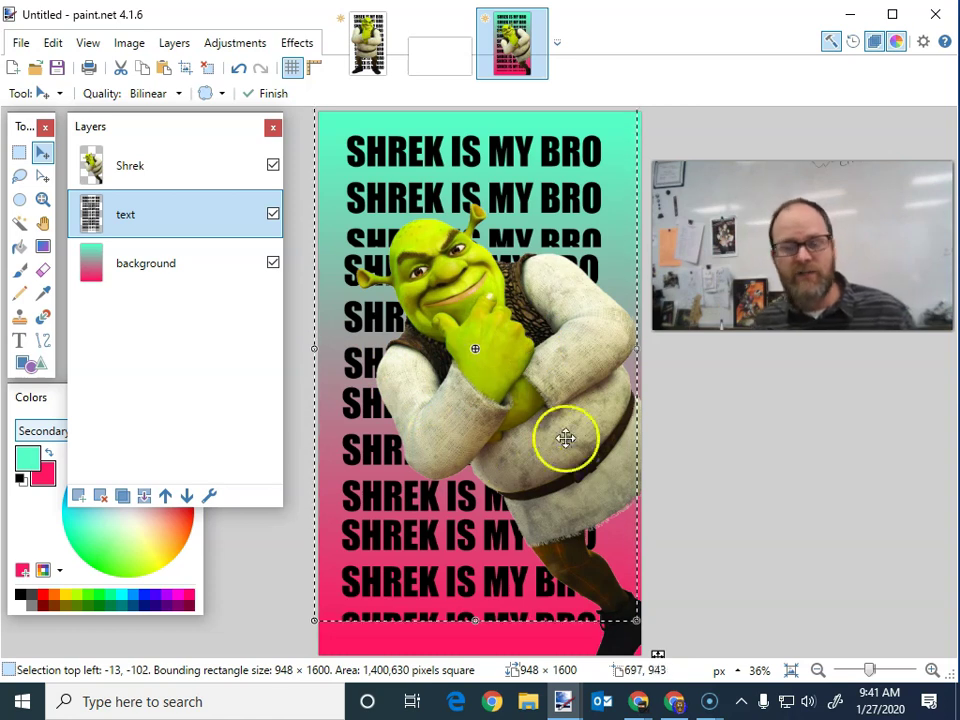